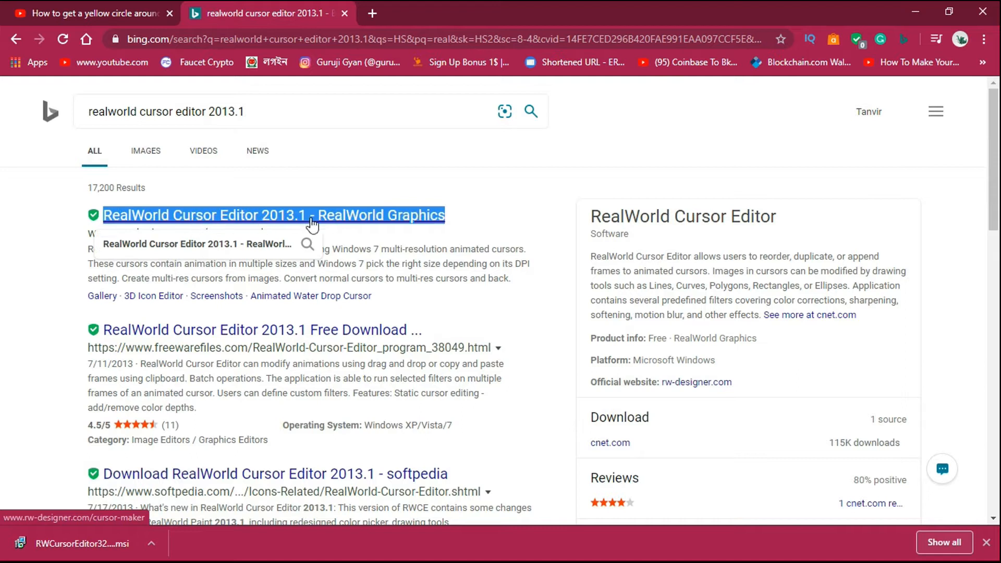
# Step: Open the RealWorld Graphics search result for RealWorld Cursor Editor 2013.1 and dismiss the finished-download bar
pyautogui.click(314, 219)
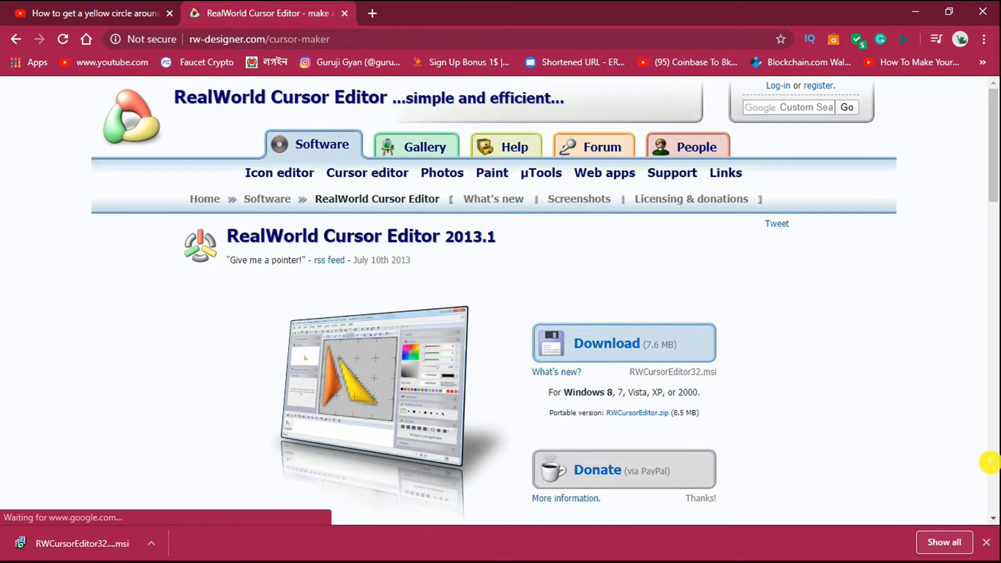
pyautogui.click(984, 543)
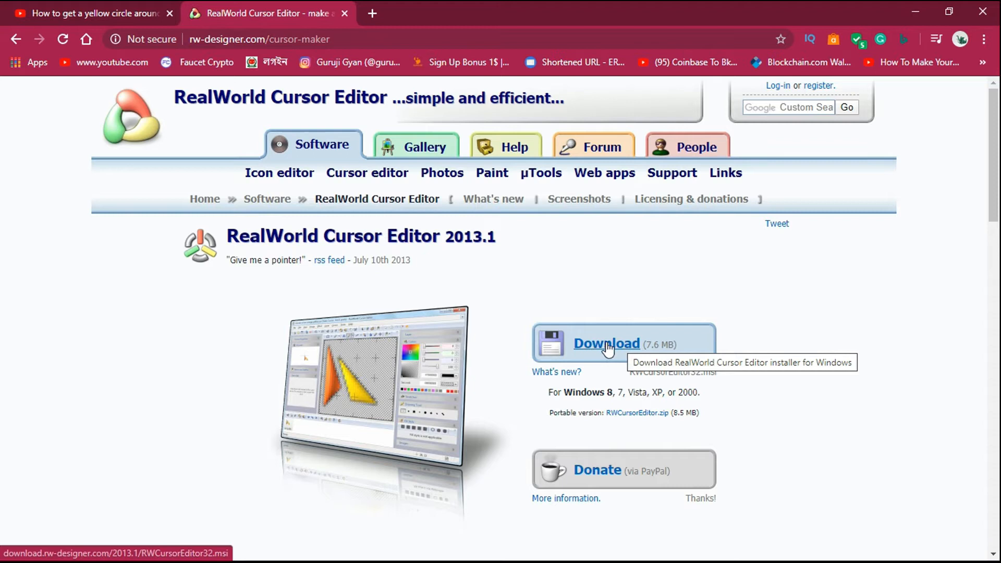
# Step: Find RWCursorEditor32 (1).msi in the browser's download history and show it in its folder
pyautogui.click(983, 39)
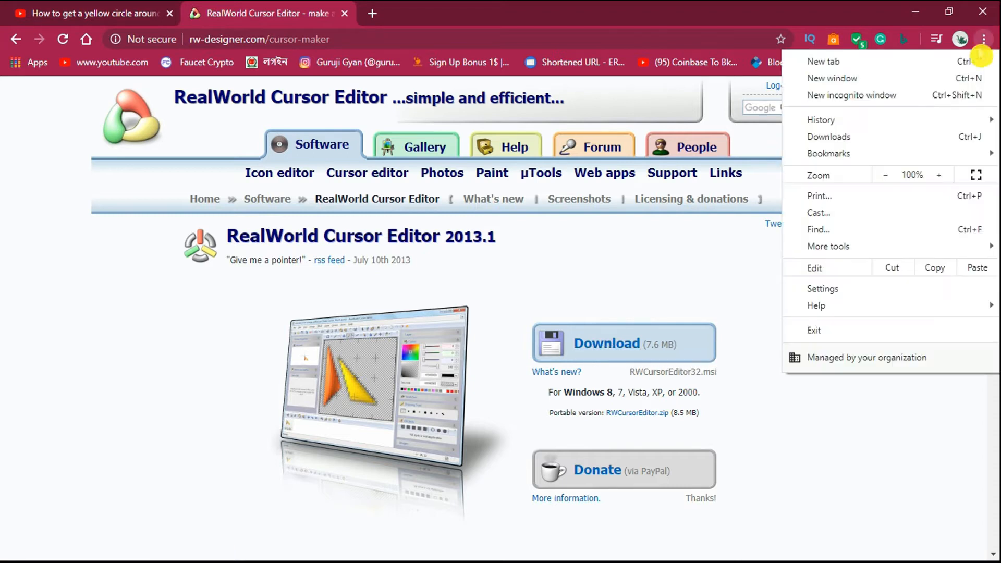
pyautogui.click(855, 138)
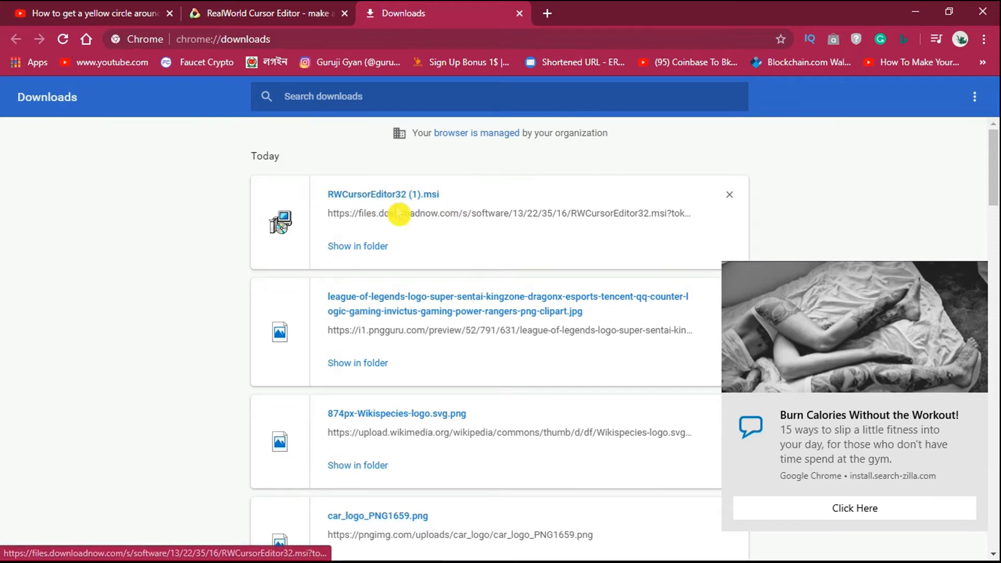
pyautogui.click(973, 405)
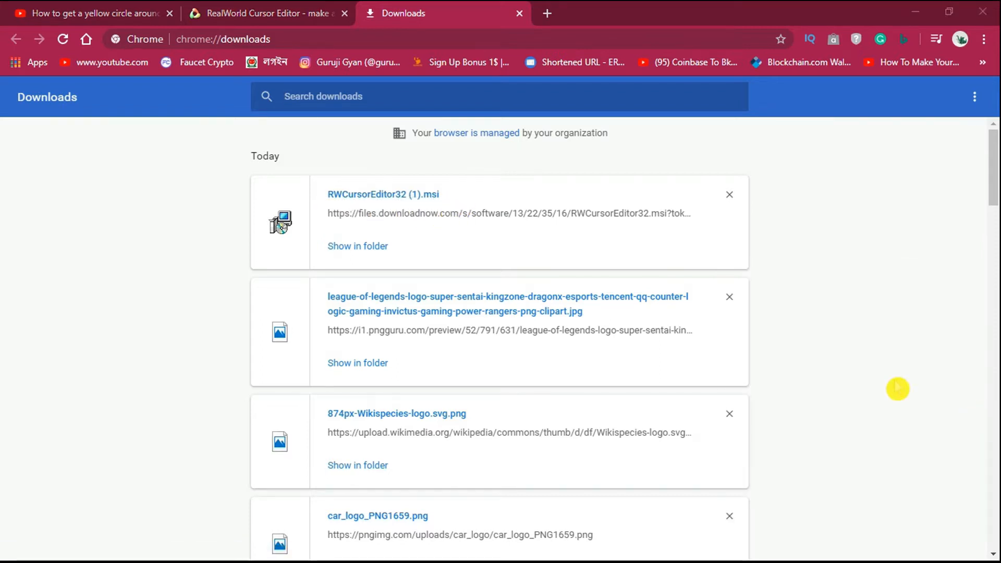
pyautogui.click(975, 440)
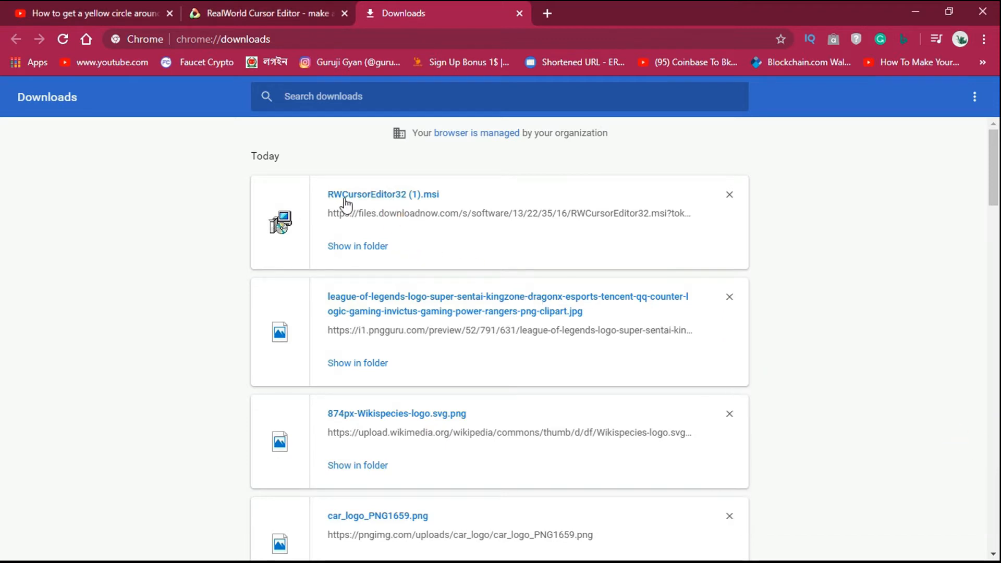
pyautogui.click(373, 247)
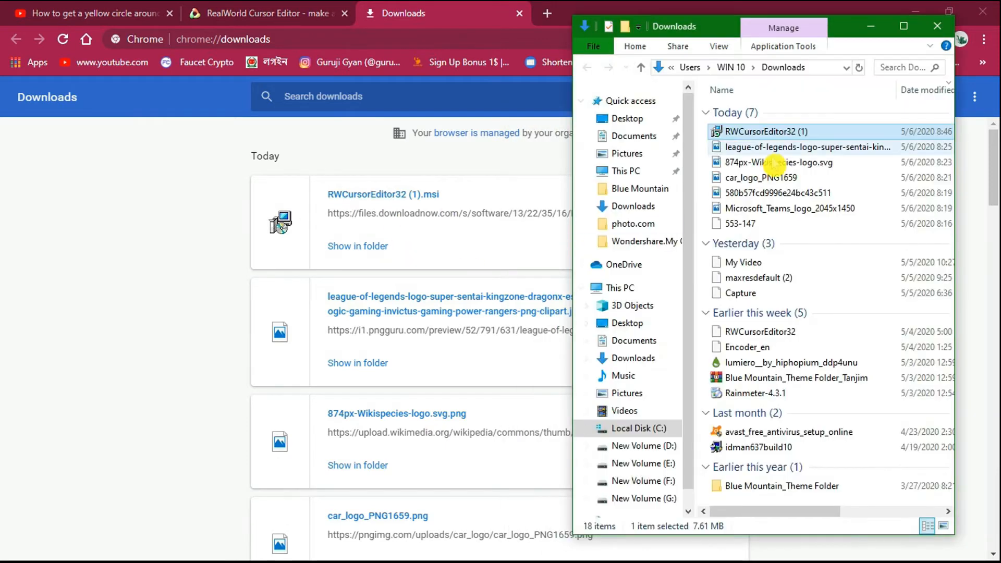
# Step: Run the RWCursorEditor32 (1) installer with the Repair RealWorld Cursor Editor option, finish it, and close the folder and download history
pyautogui.click(903, 26)
pyautogui.rightClick(403, 110)
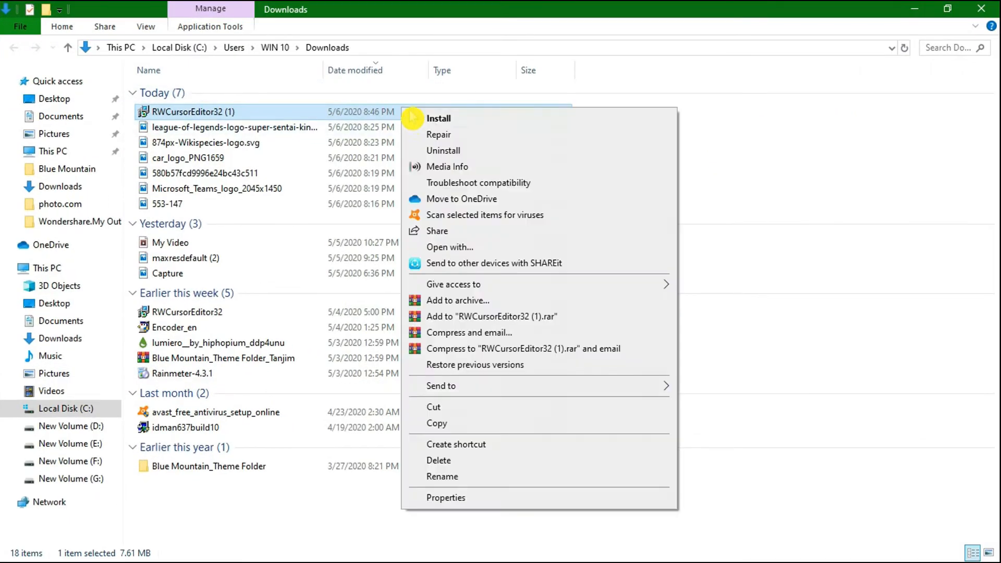
pyautogui.click(452, 120)
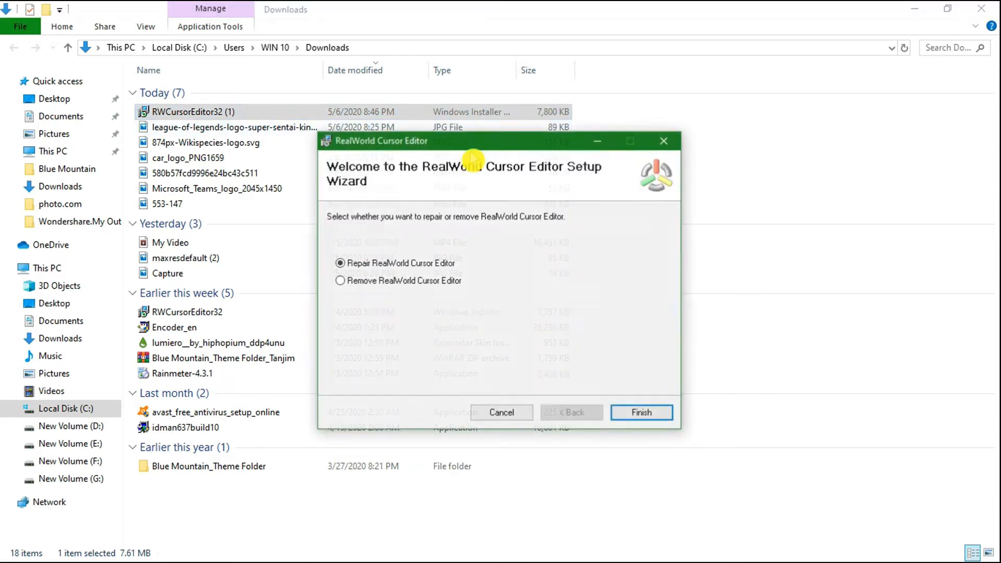
pyautogui.click(645, 415)
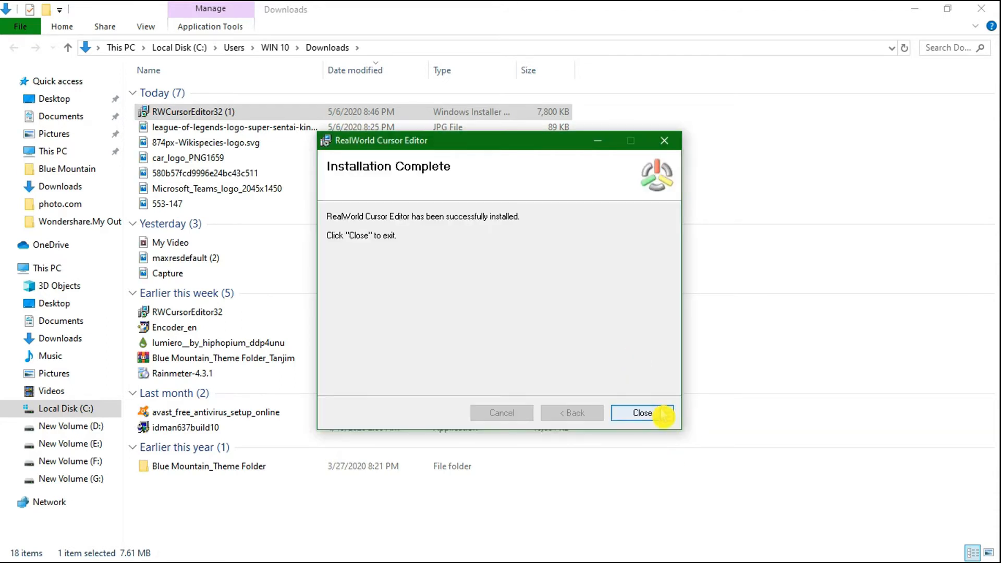
pyautogui.click(651, 415)
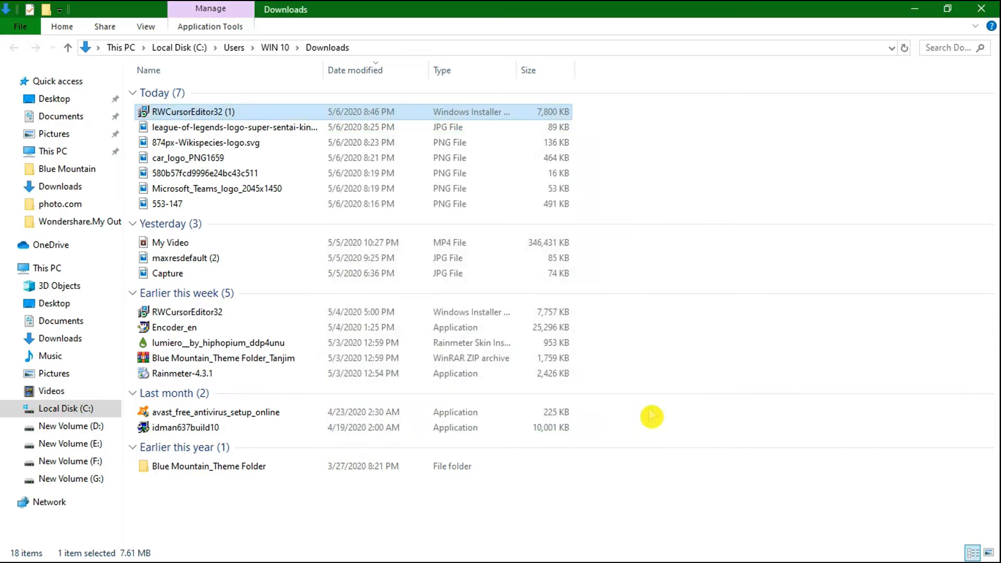
pyautogui.click(982, 10)
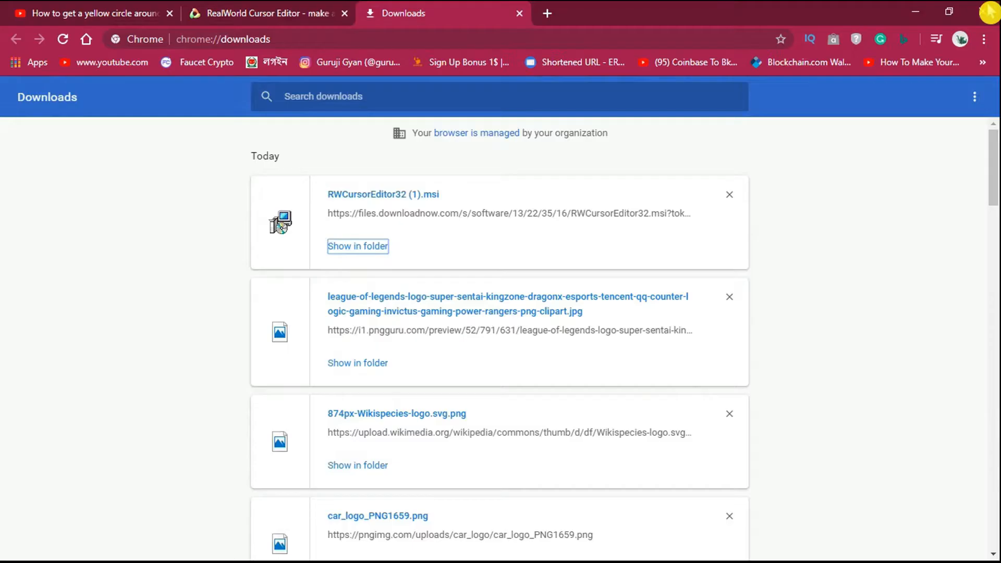
pyautogui.click(519, 13)
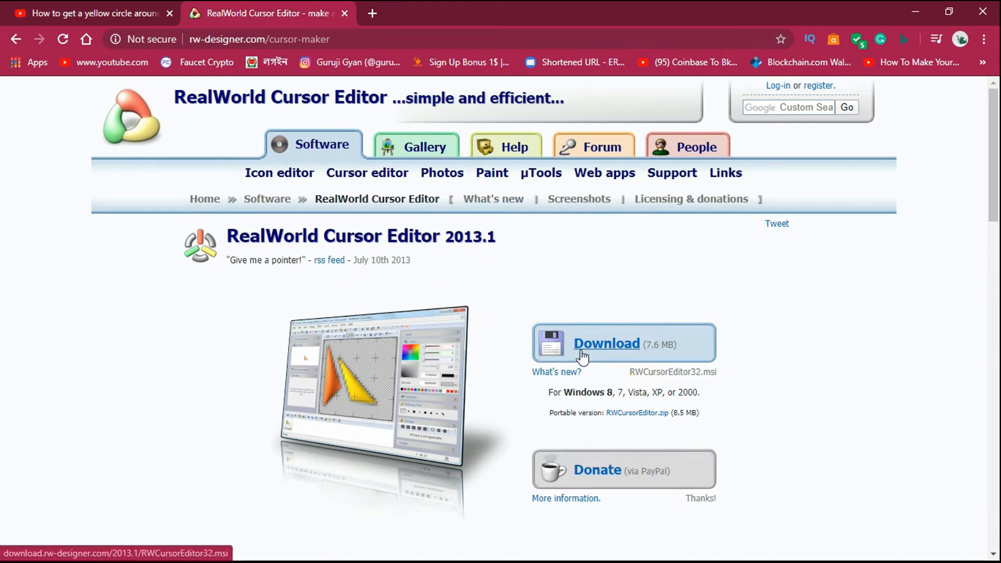
pyautogui.moveTo(175, 98); pyautogui.dragTo(577, 105)
pyautogui.click(578, 106)
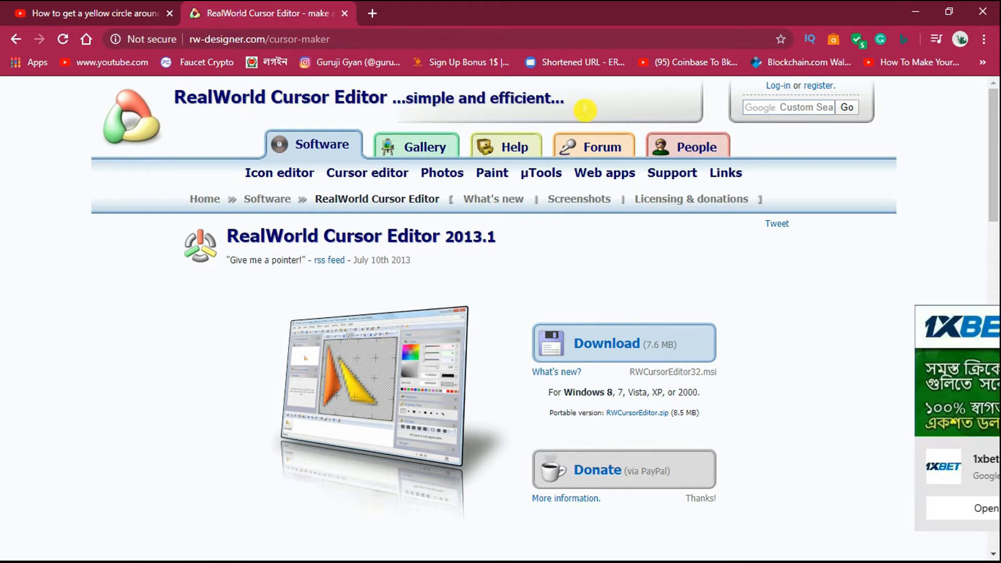
pyautogui.moveTo(520, 250); pyautogui.dragTo(233, 243)
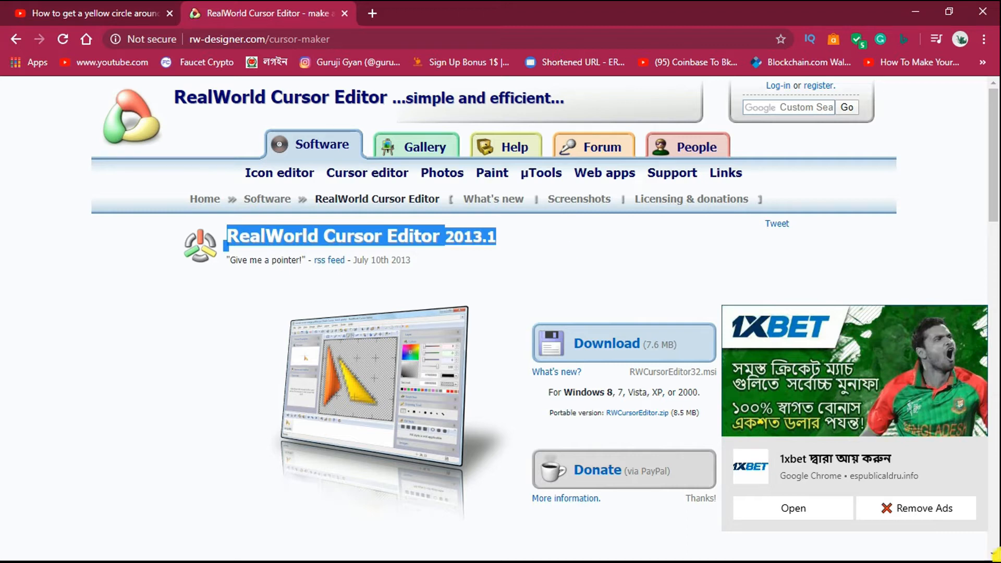
pyautogui.click(975, 450)
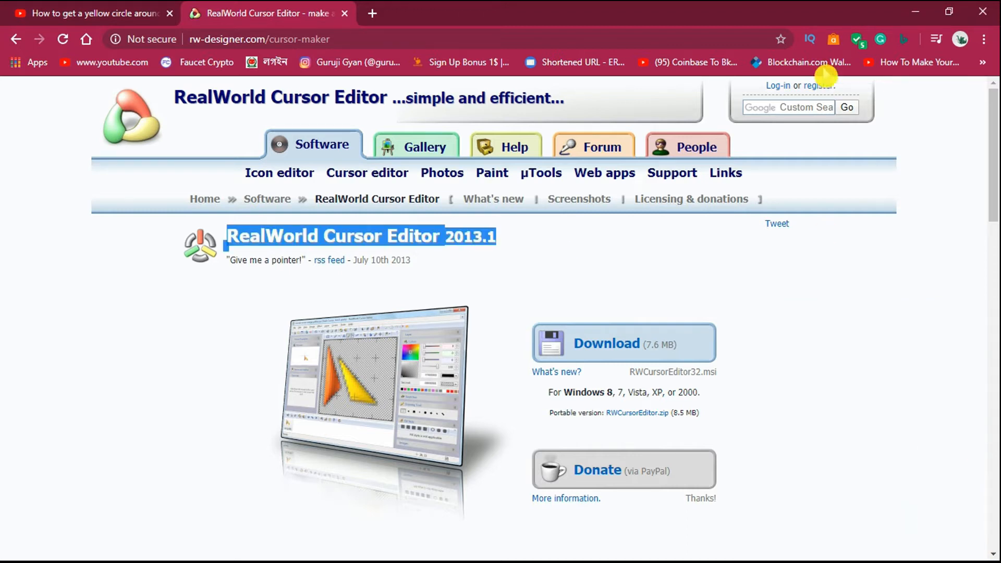
# Step: Minimize the browser and launch RealWorld Cursor Editor from its shortcut in the Desktop folder
pyautogui.click(907, 15)
pyautogui.rightClick(637, 41)
pyautogui.click(674, 86)
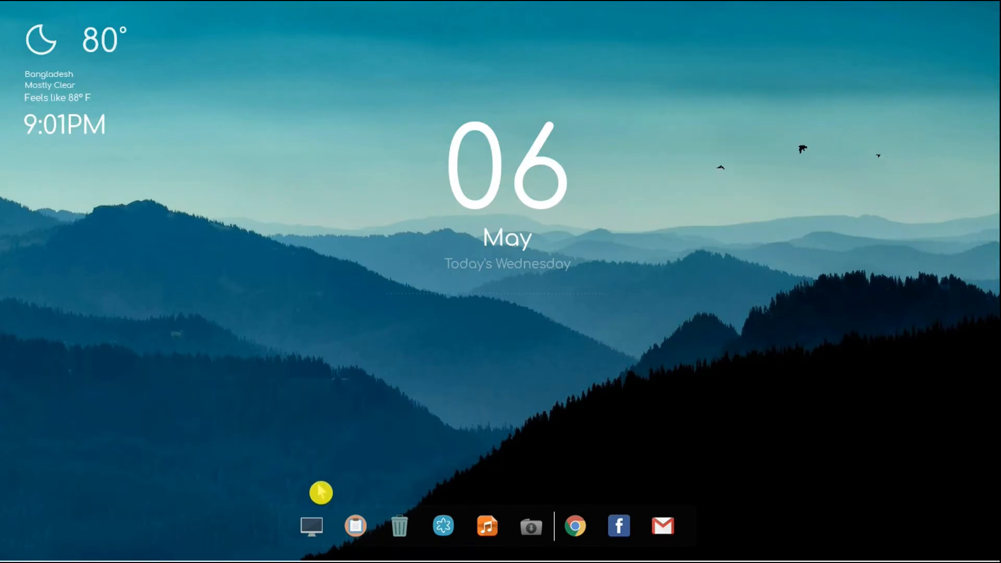
pyautogui.click(320, 535)
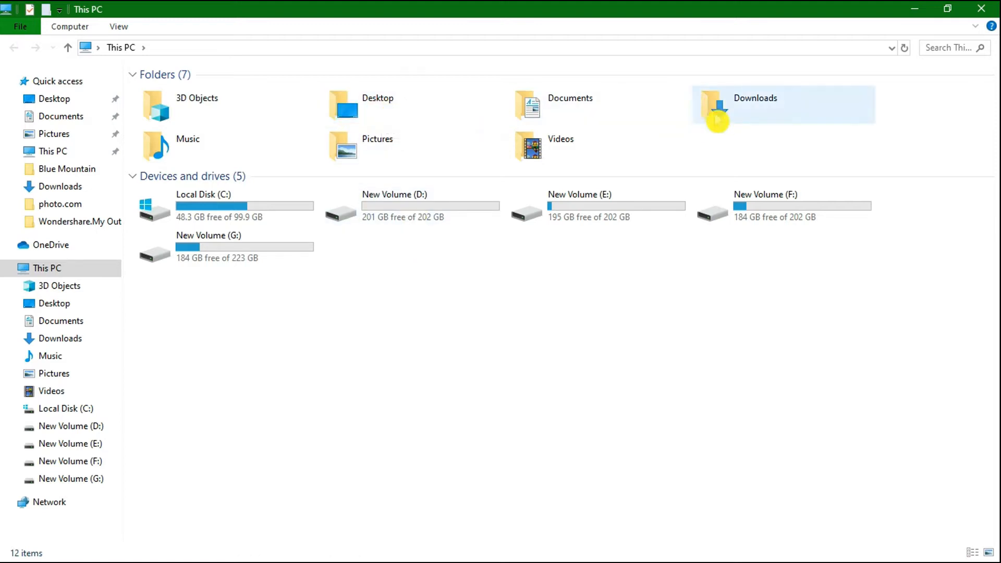
pyautogui.click(415, 108)
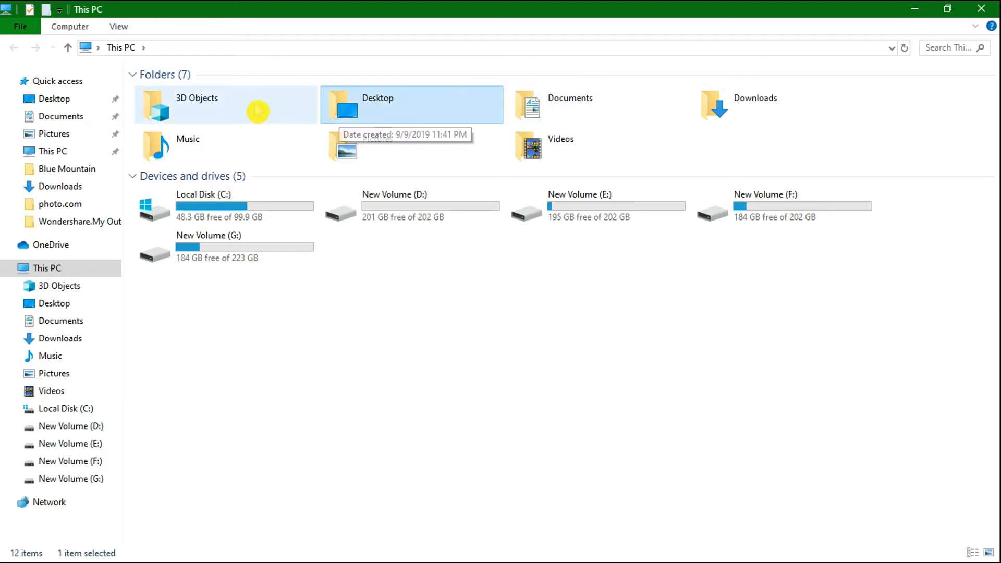
pyautogui.doubleClick(436, 120)
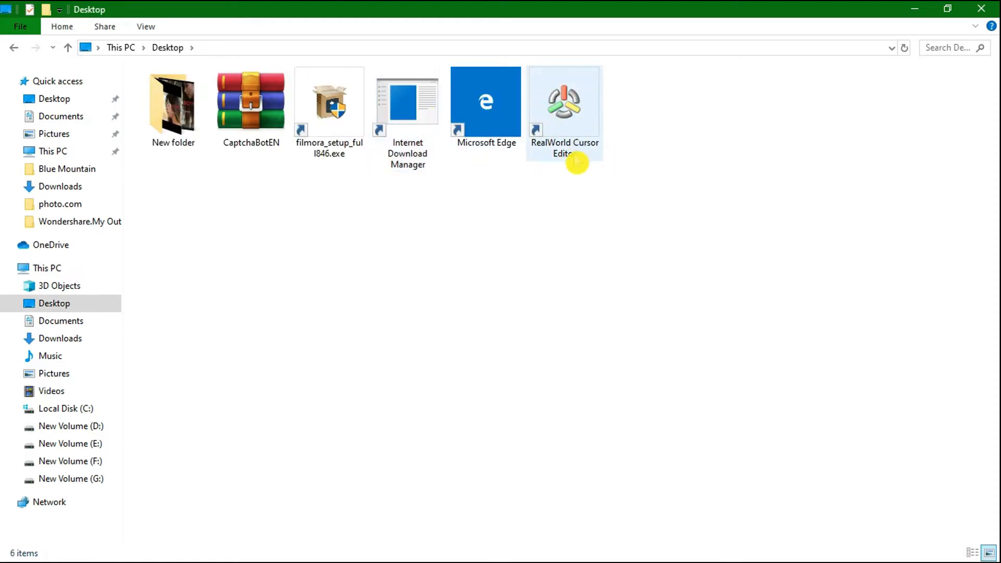
pyautogui.doubleClick(559, 151)
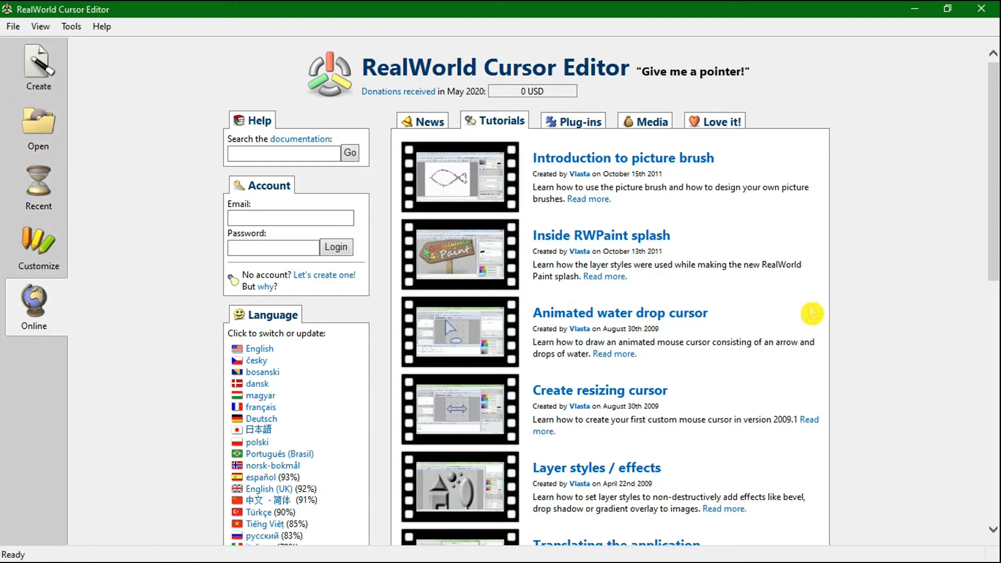
# Step: Create a new blank static cursor of 32x32 pixels
pyautogui.scroll(-9, 594, 351)
pyautogui.scroll(-2, 594, 351)
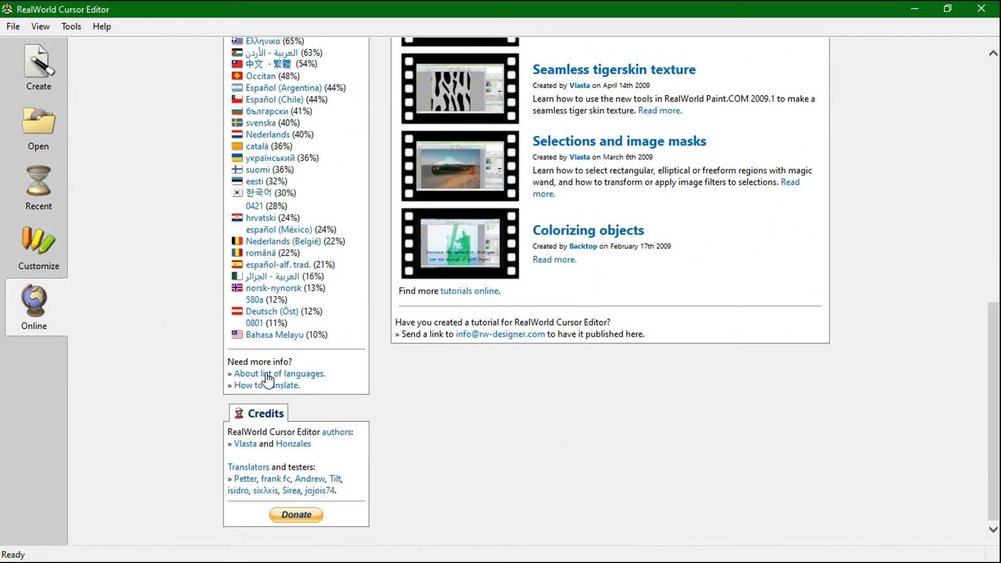
pyautogui.scroll(11, 292, 280)
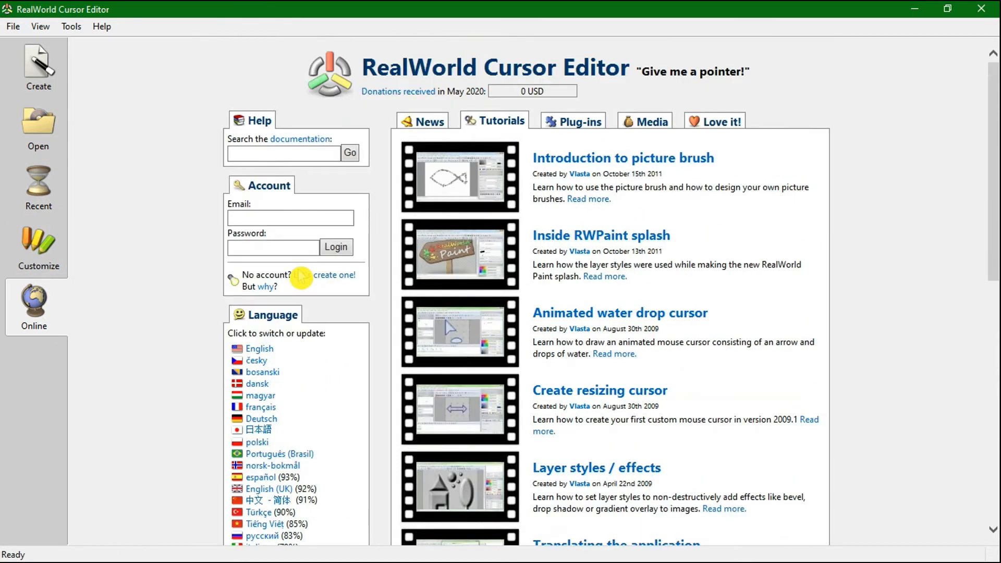
pyautogui.click(45, 73)
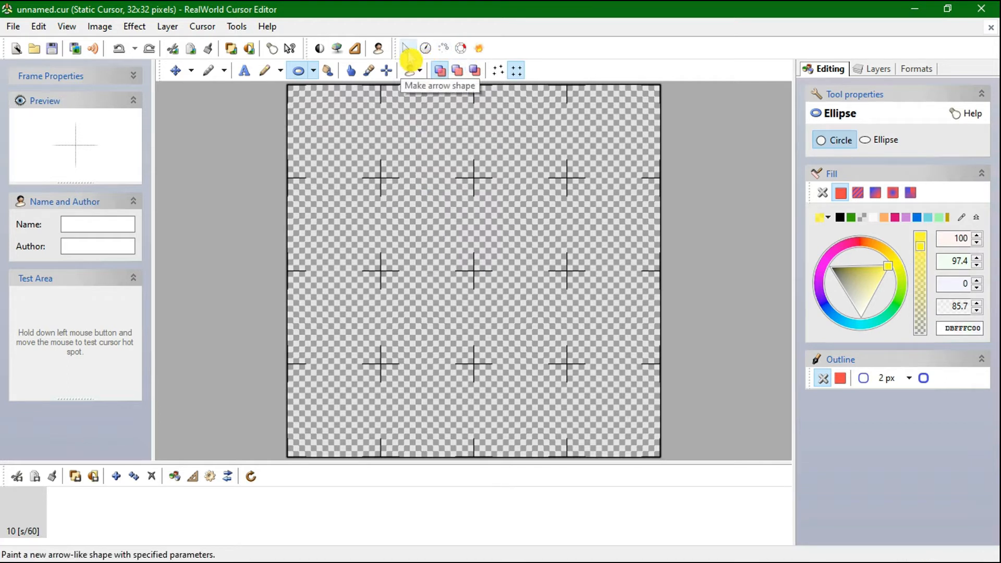
pyautogui.click(67, 28)
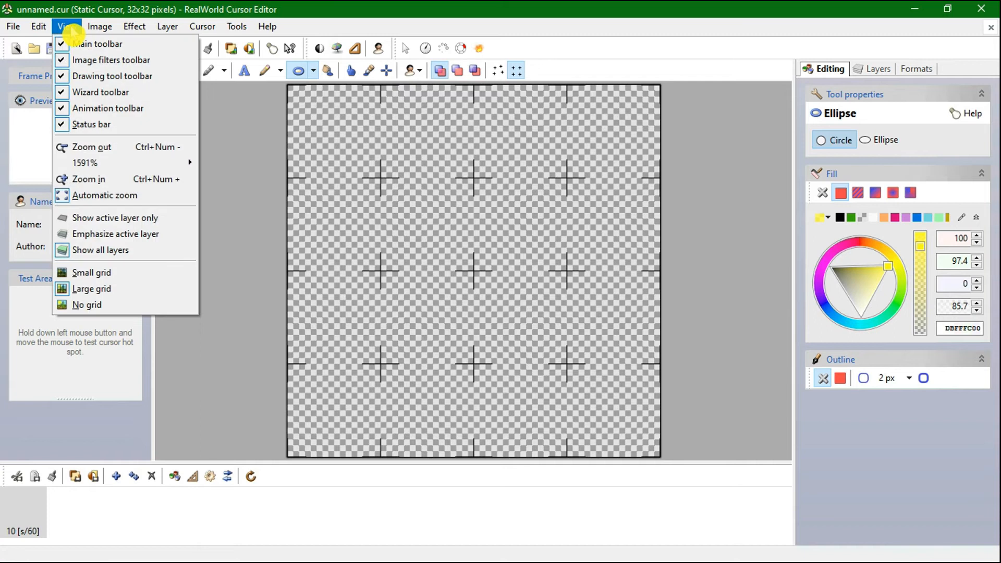
pyautogui.moveTo(49, 30)
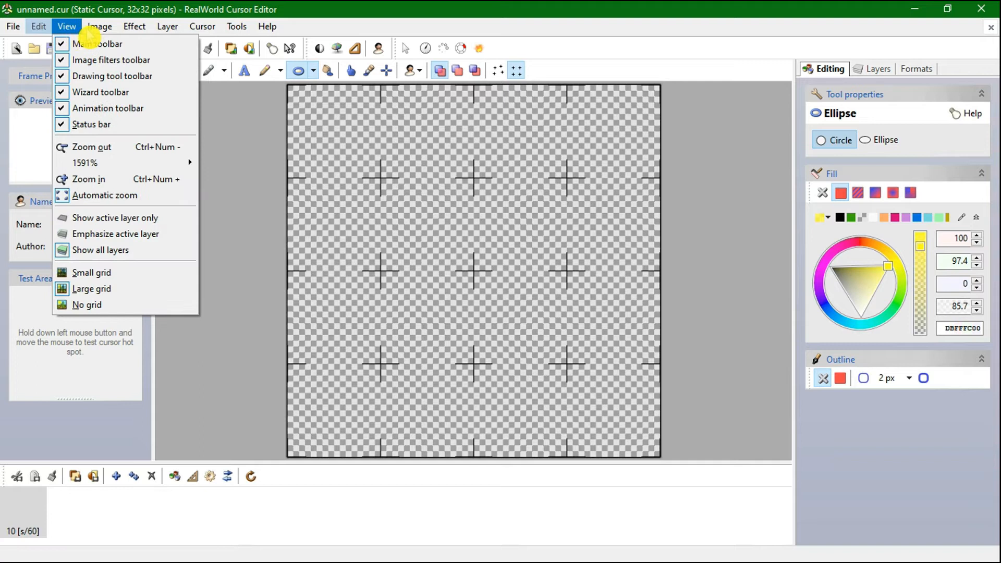
pyautogui.click(76, 33)
pyautogui.click(69, 28)
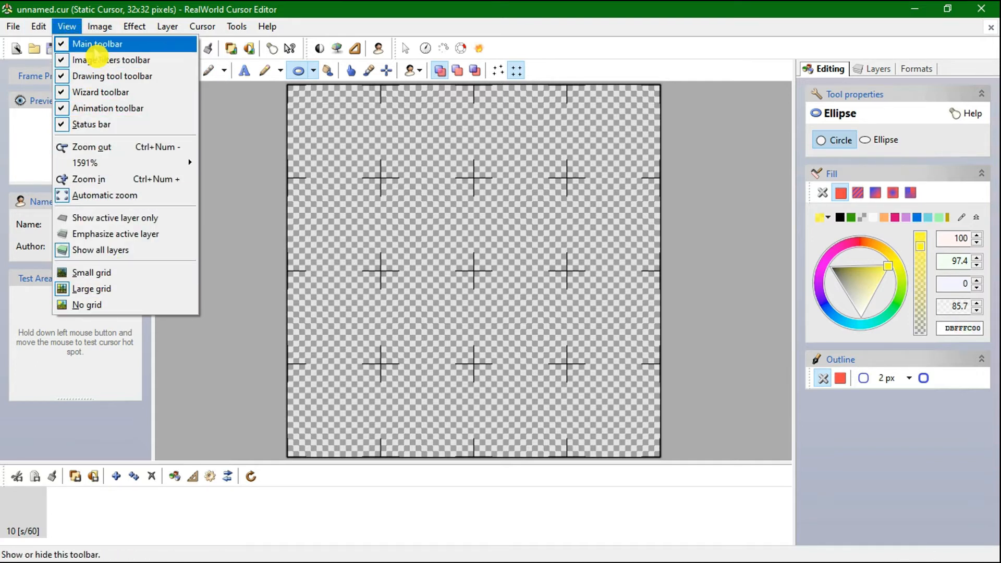
pyautogui.click(103, 30)
pyautogui.click(103, 31)
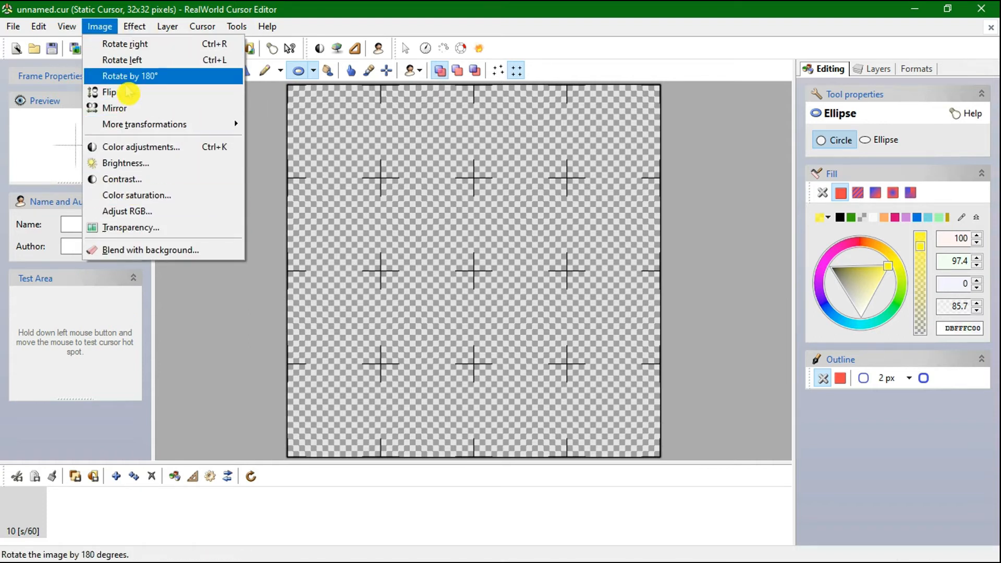
pyautogui.moveTo(134, 26)
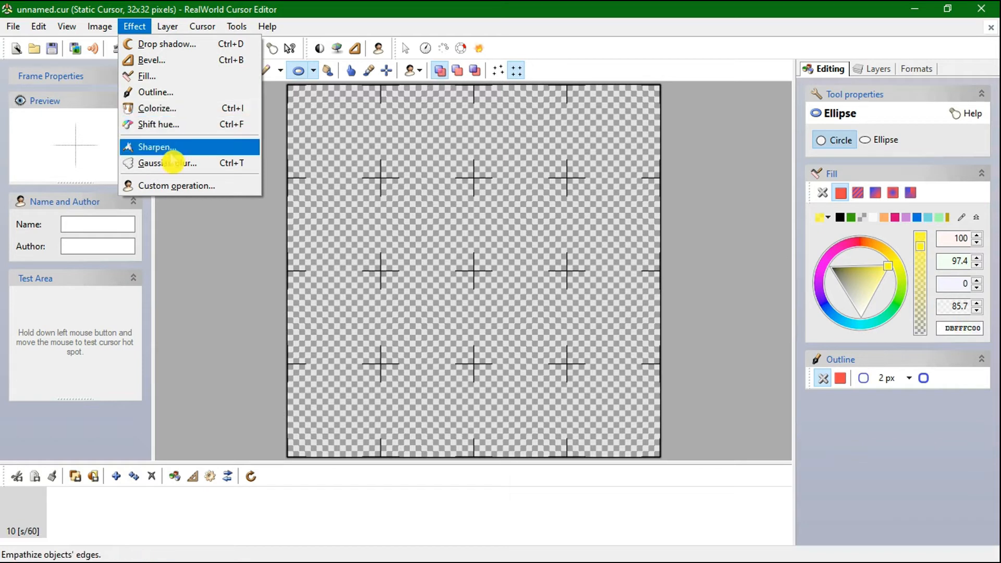
pyautogui.click(176, 30)
pyautogui.click(174, 29)
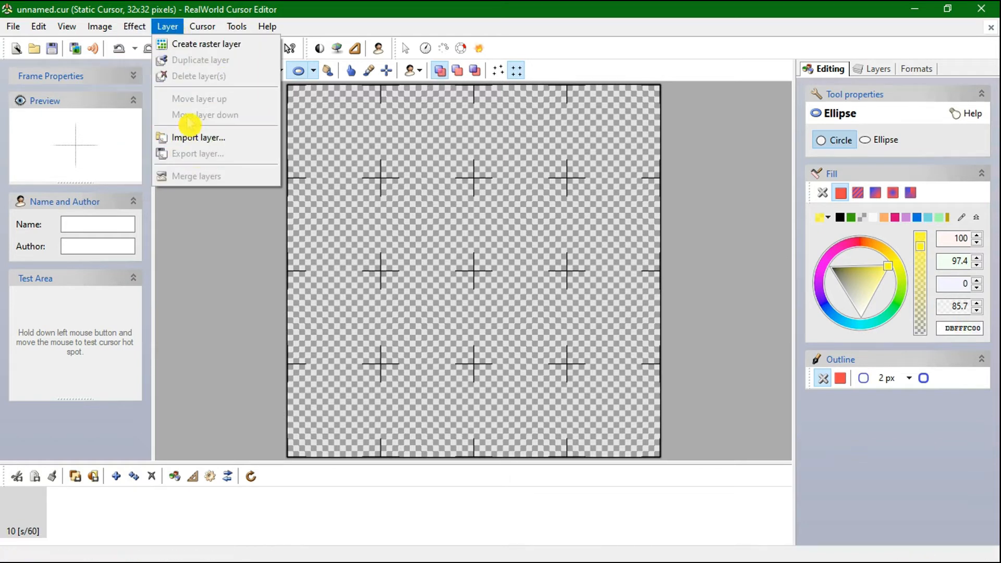
pyautogui.click(202, 27)
pyautogui.click(202, 29)
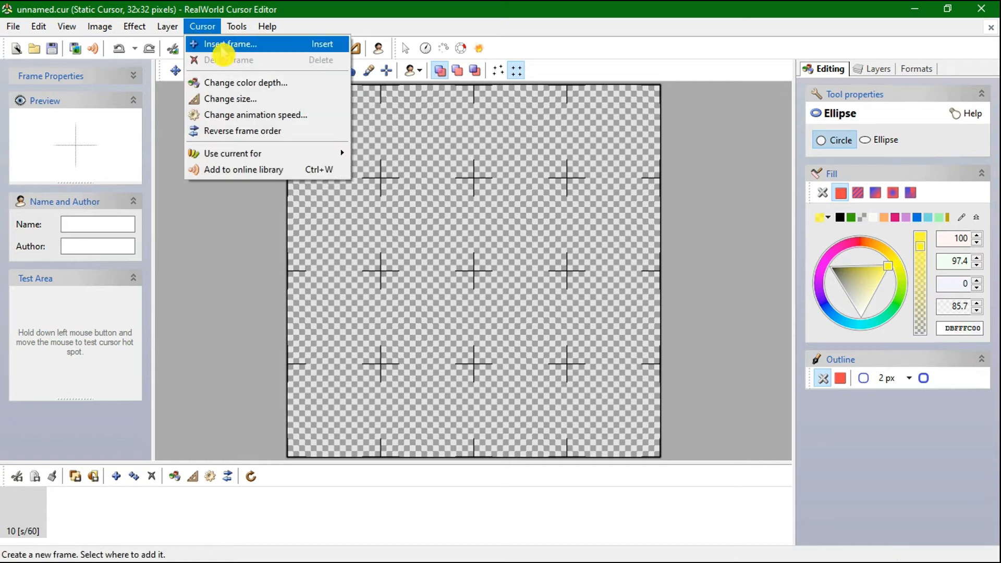
pyautogui.moveTo(237, 29)
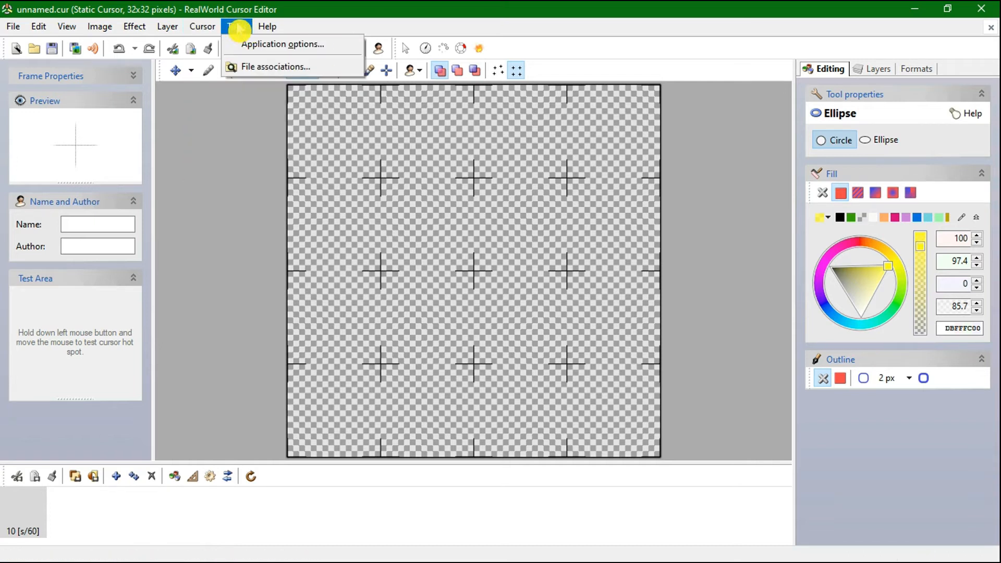
pyautogui.moveTo(269, 29)
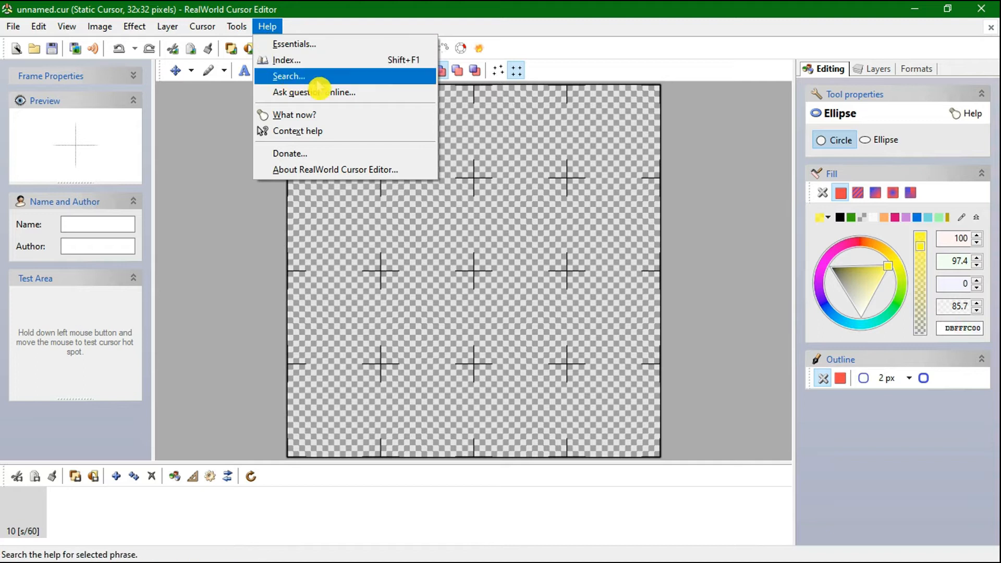
pyautogui.click(568, 59)
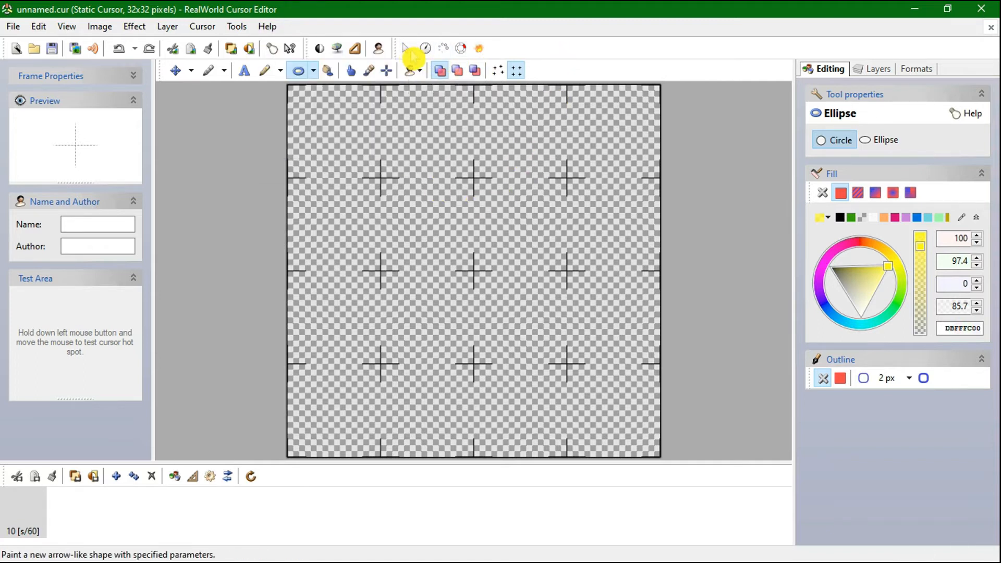
# Step: Create an up-left arrow shape with the default size and colours, and move it to the middle of the canvas
pyautogui.click(405, 48)
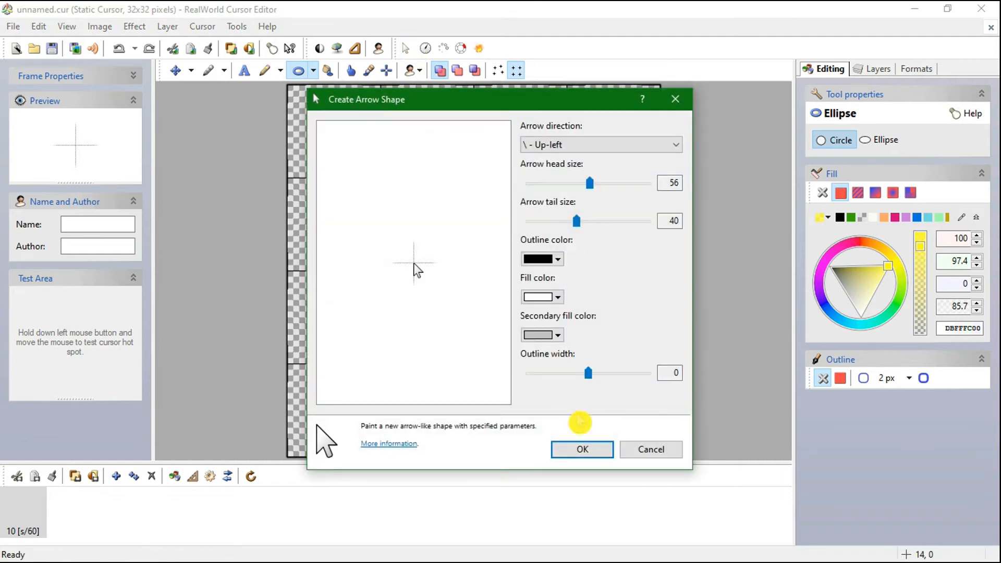
pyautogui.click(580, 451)
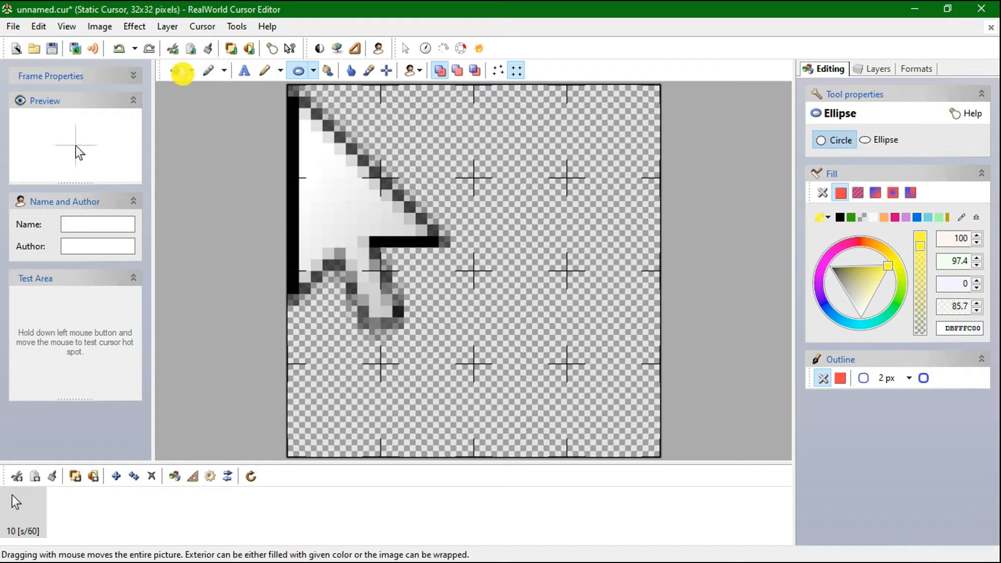
pyautogui.click(180, 71)
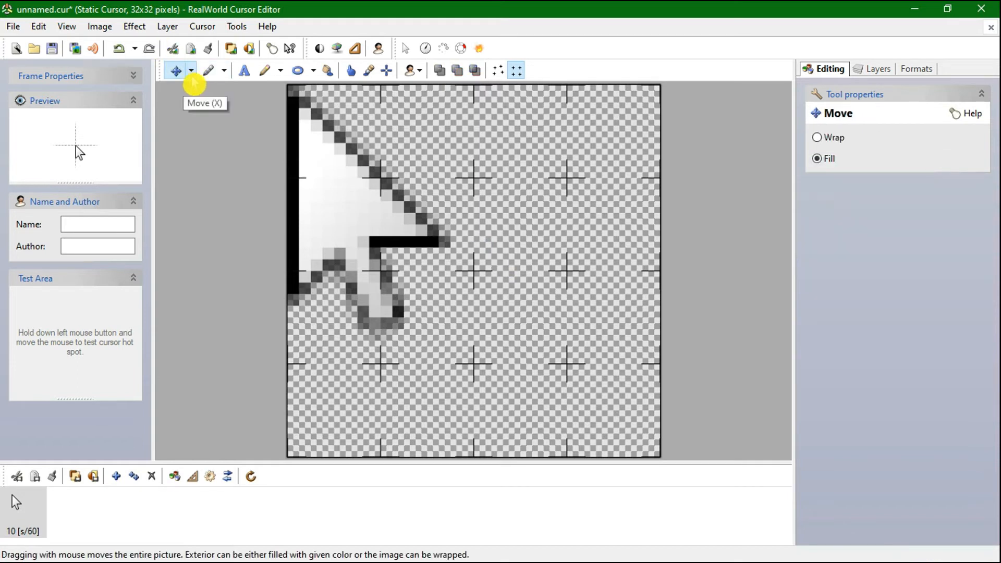
pyautogui.click(192, 76)
pyautogui.click(192, 76)
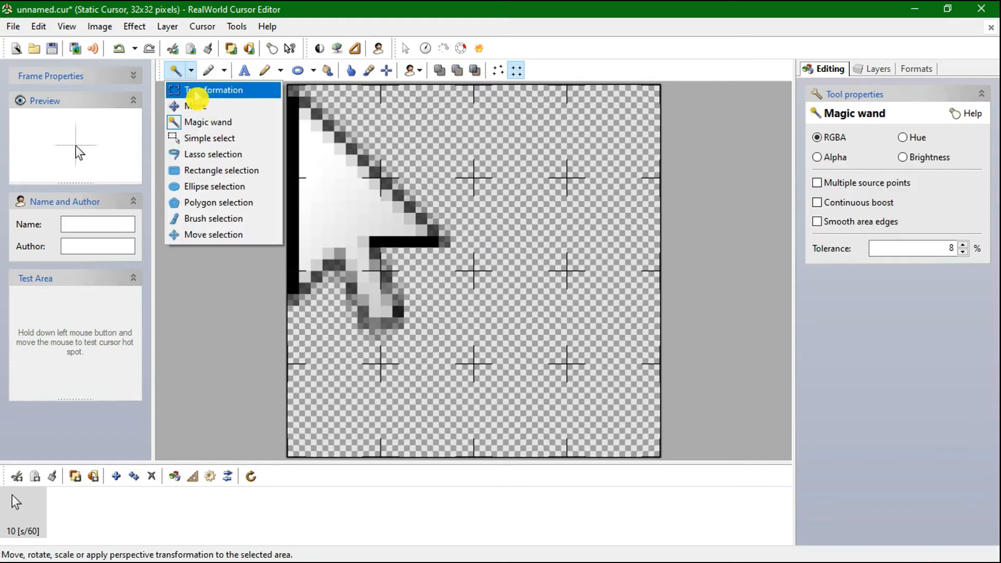
pyautogui.click(197, 107)
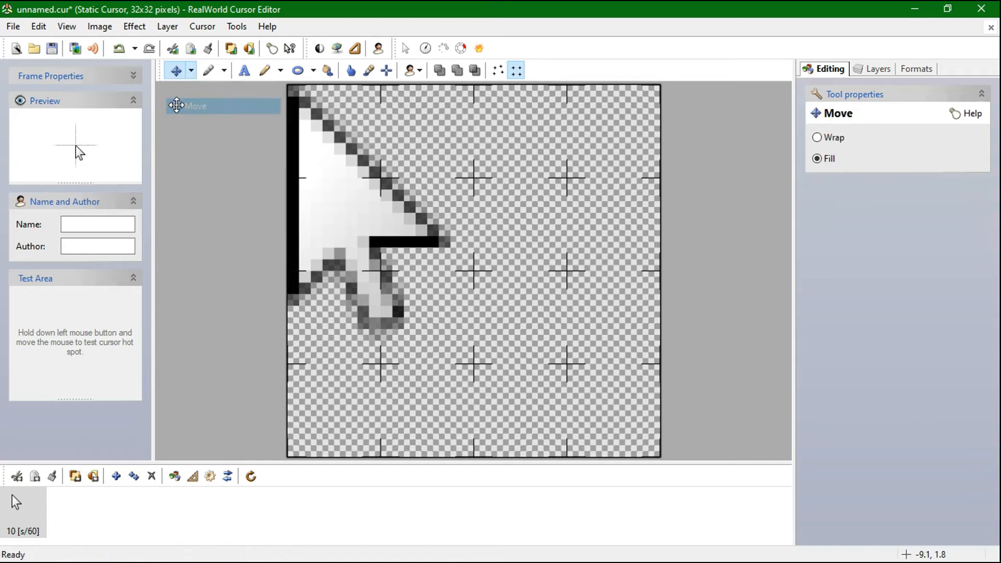
pyautogui.moveTo(345, 199); pyautogui.dragTo(411, 250)
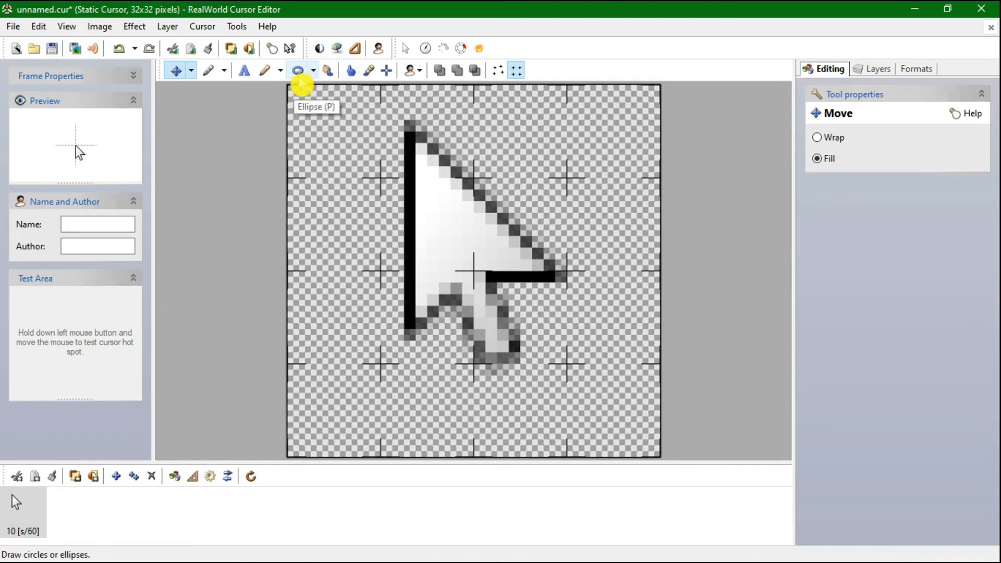
# Step: Draw a yellow filled circle about 28 x 28 pixels over the arrow and shift it to surround the arrow
pyautogui.click(313, 70)
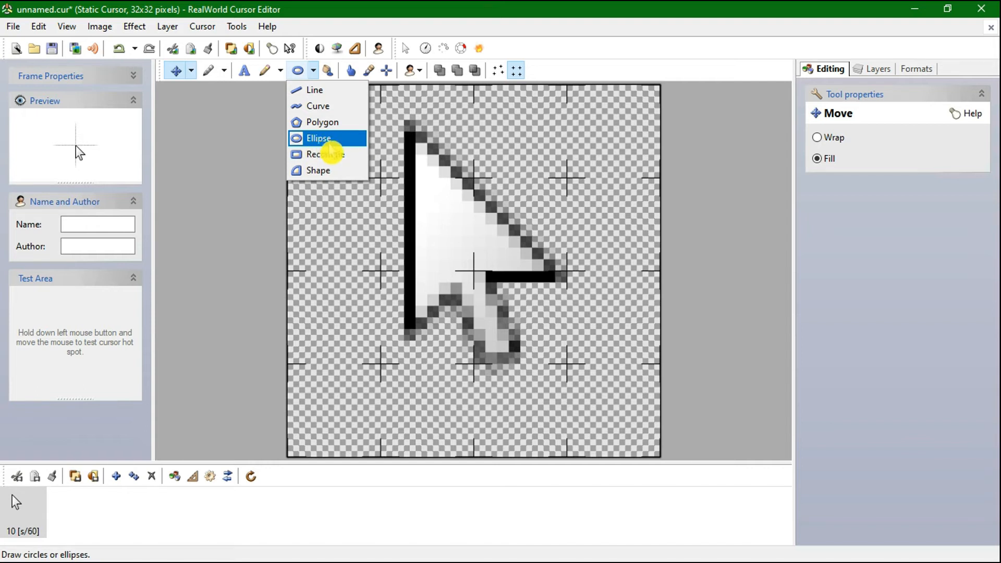
pyautogui.click(313, 138)
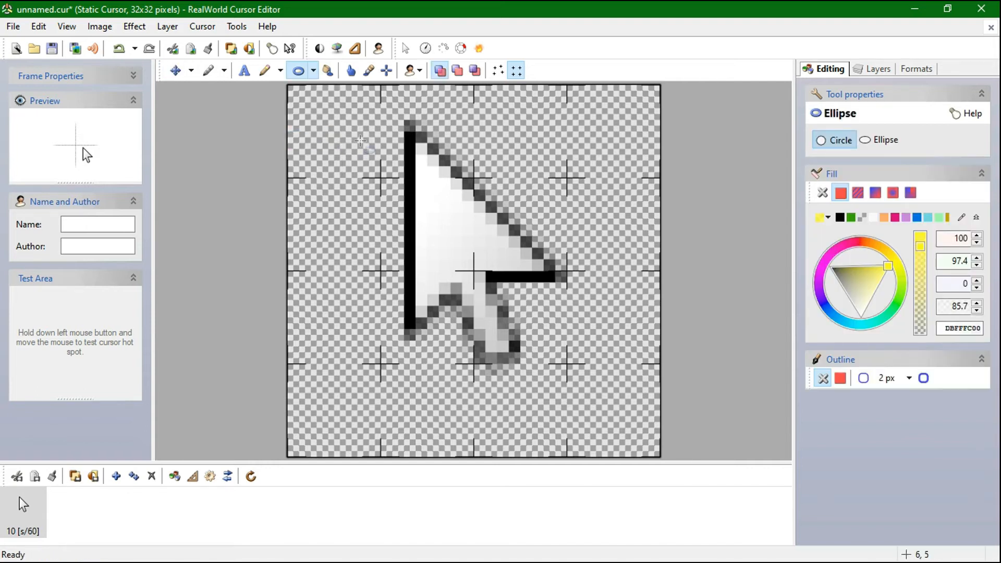
pyautogui.moveTo(342, 119); pyautogui.dragTo(630, 434)
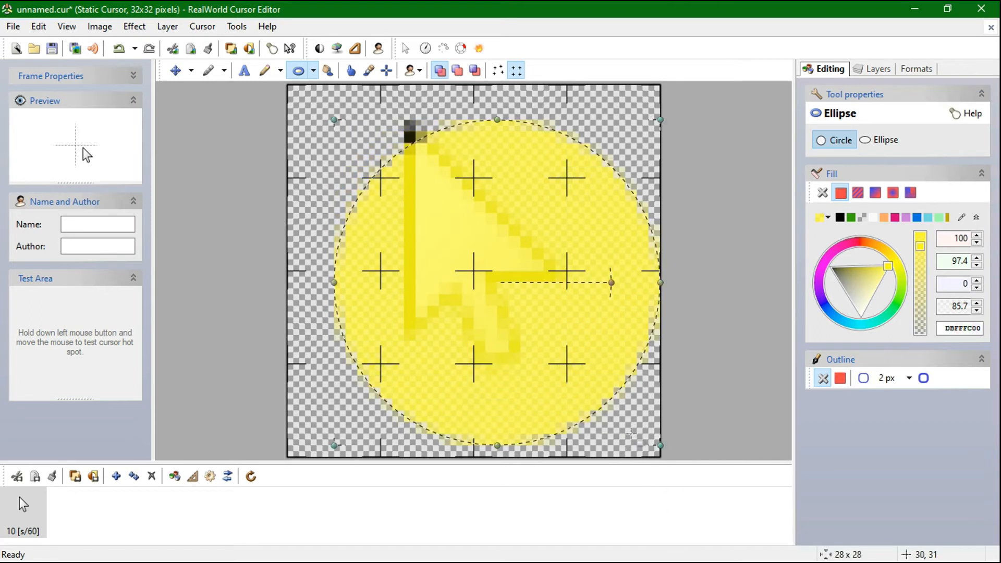
pyautogui.moveTo(541, 336); pyautogui.dragTo(520, 306)
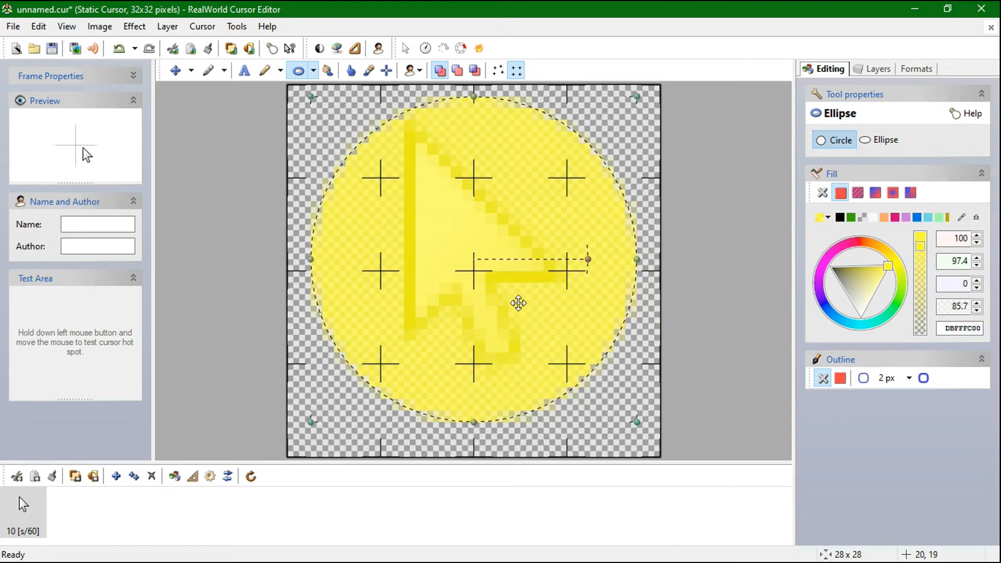
# Step: Enlarge the circle to 32 x 32 pixels, centred on the canvas, and set its fill opacity to 80.6
pyautogui.moveTo(311, 268); pyautogui.dragTo(290, 272)
pyautogui.moveTo(409, 226); pyautogui.dragTo(427, 241)
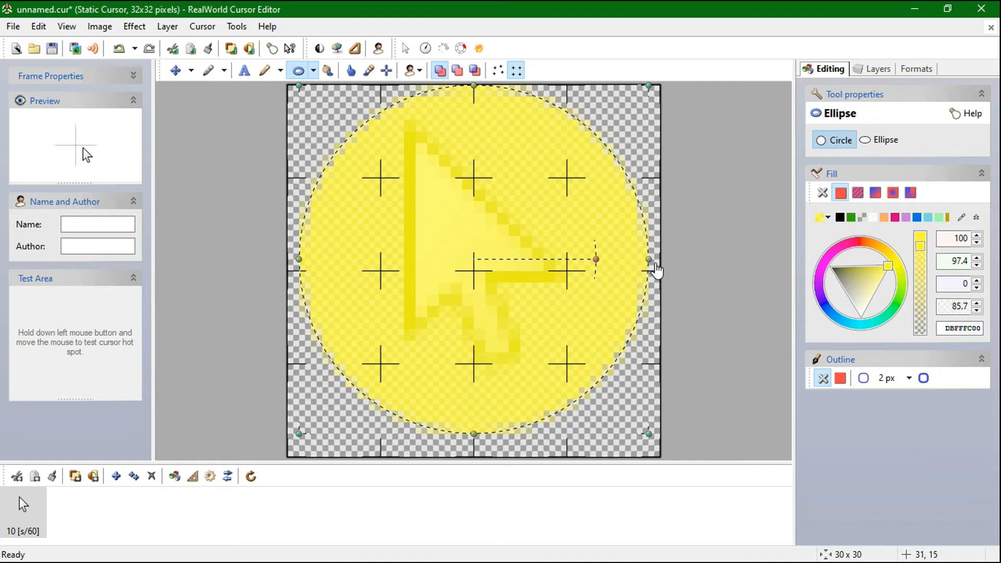
pyautogui.moveTo(656, 269); pyautogui.dragTo(663, 274)
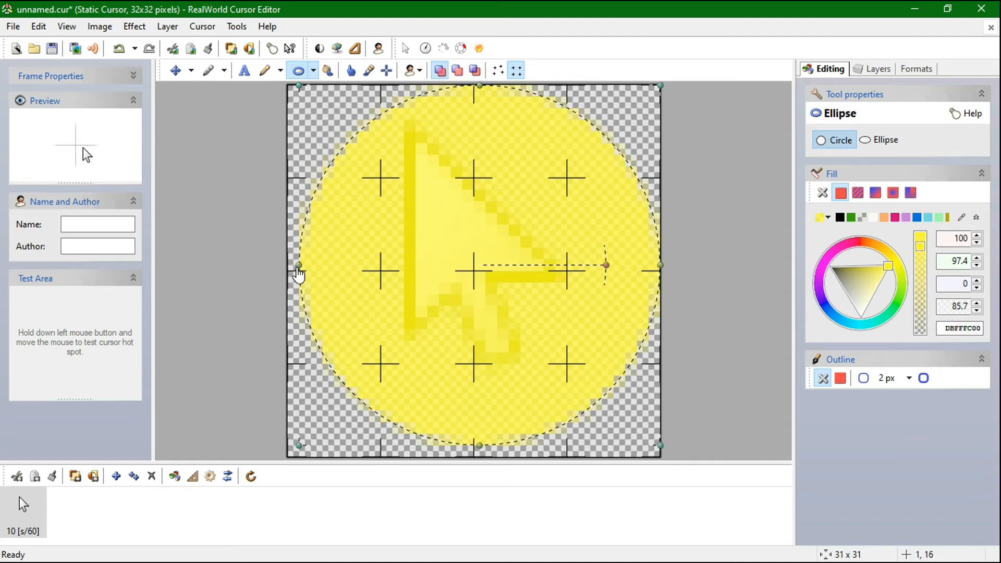
pyautogui.moveTo(294, 275); pyautogui.dragTo(289, 273)
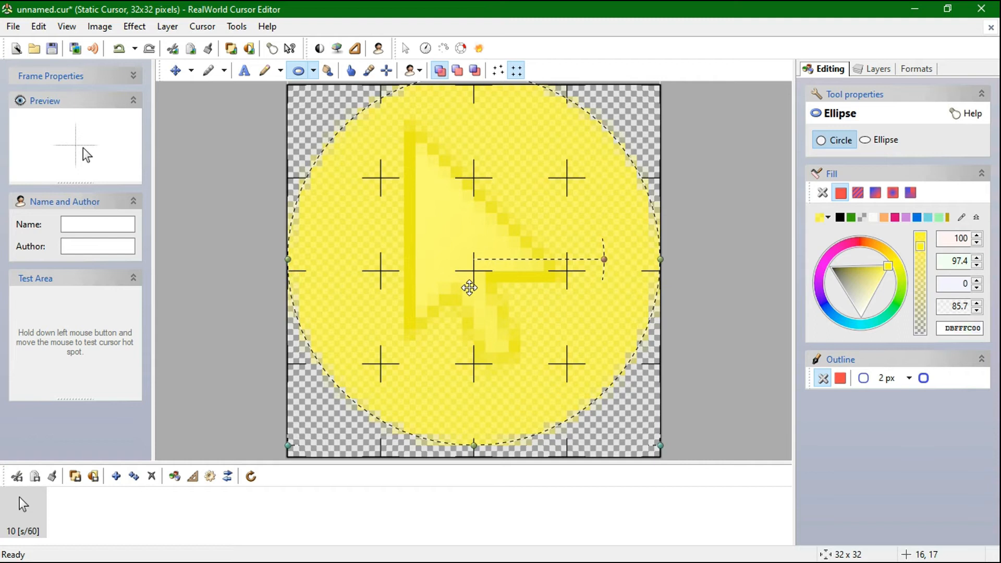
pyautogui.moveTo(469, 287); pyautogui.dragTo(469, 293)
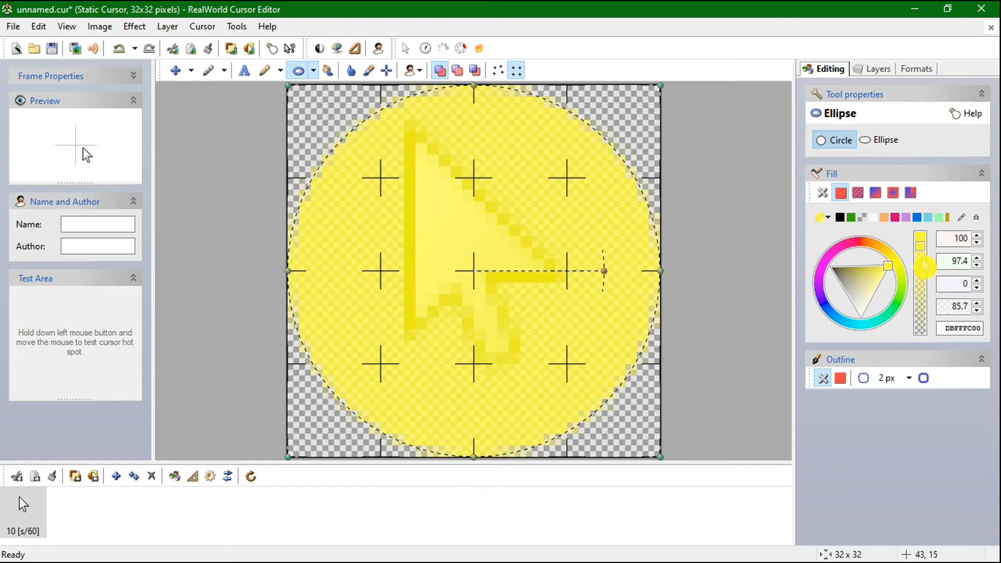
pyautogui.click(924, 292)
pyautogui.moveTo(931, 307); pyautogui.dragTo(933, 263)
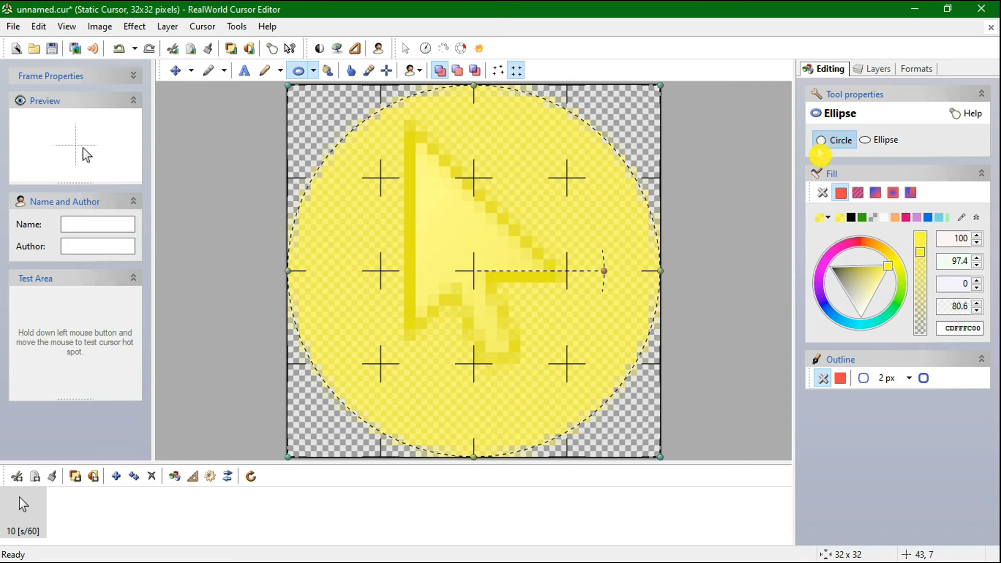
# Step: Save the cursor on the Desktop as the static cursor file cursor.cur
pyautogui.click(15, 27)
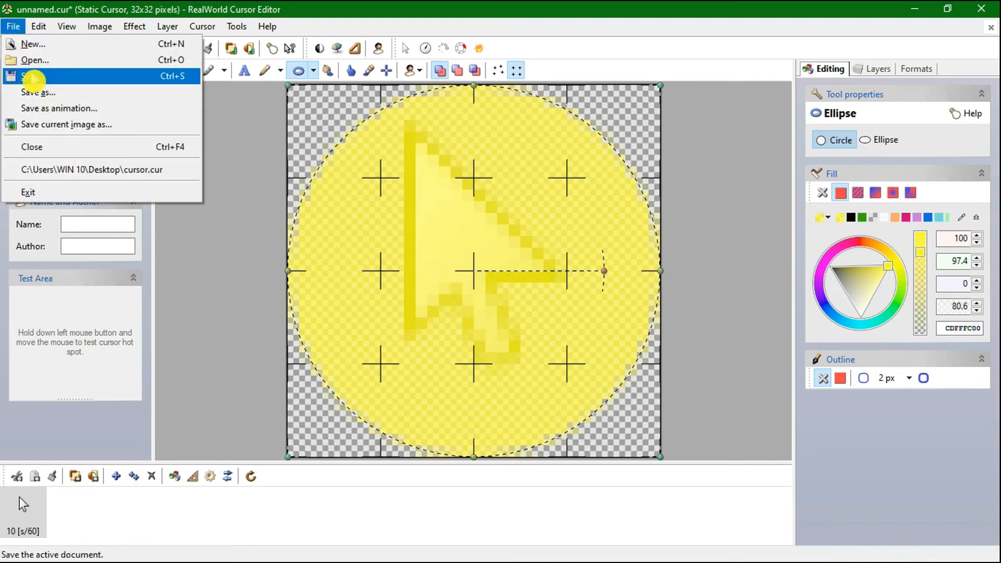
pyautogui.click(67, 82)
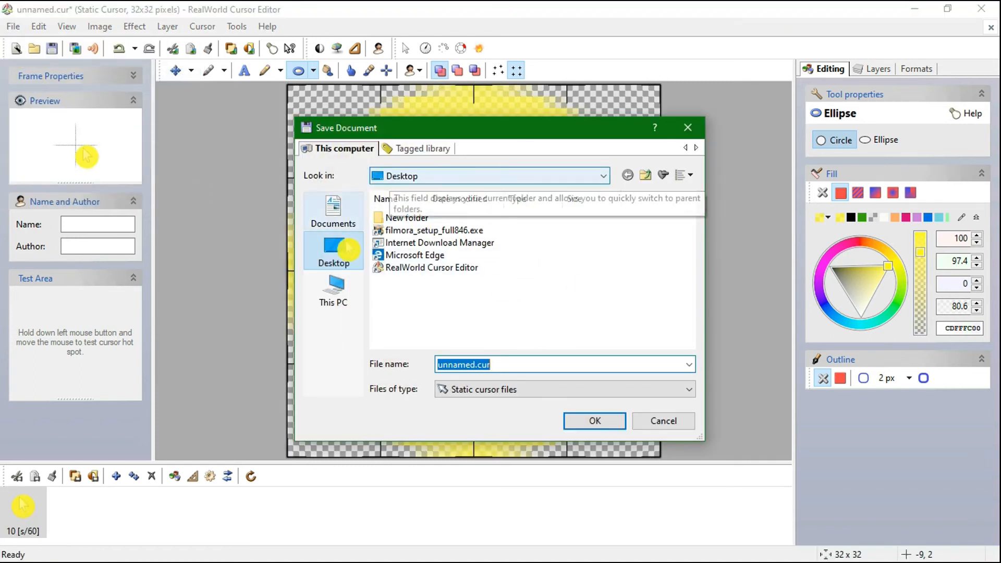
pyautogui.click(343, 255)
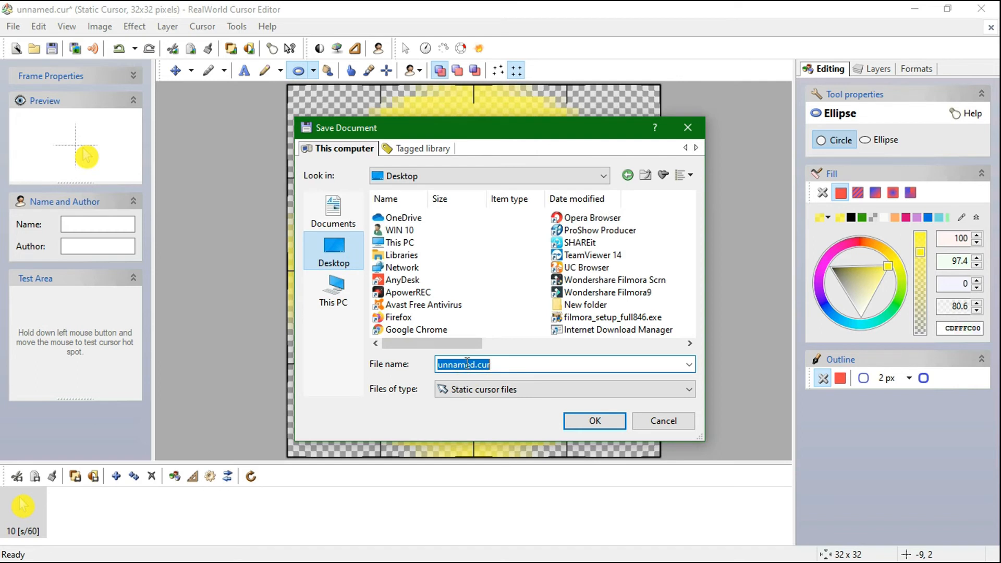
pyautogui.moveTo(477, 365); pyautogui.dragTo(441, 365)
pyautogui.write('cursor')
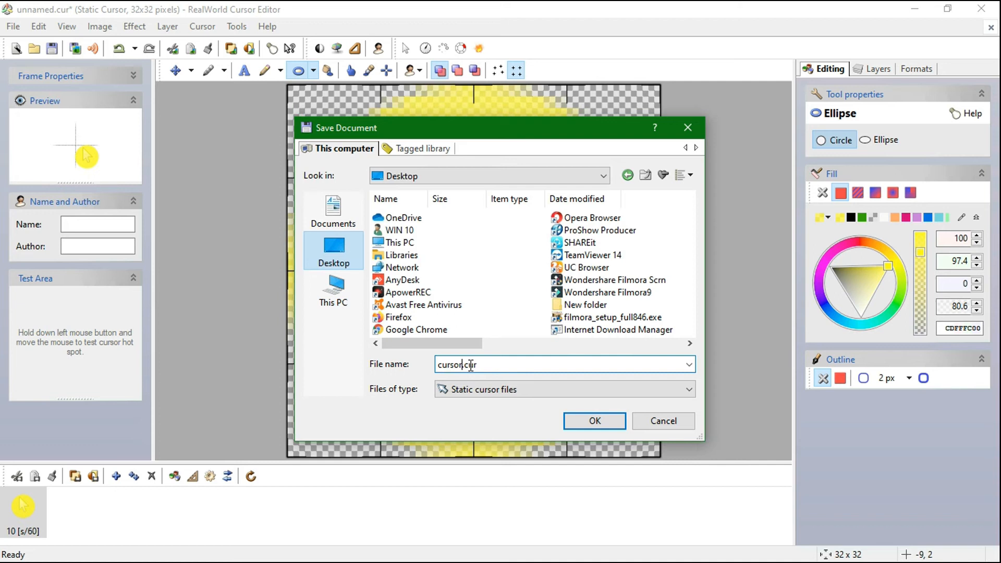
pyautogui.click(595, 421)
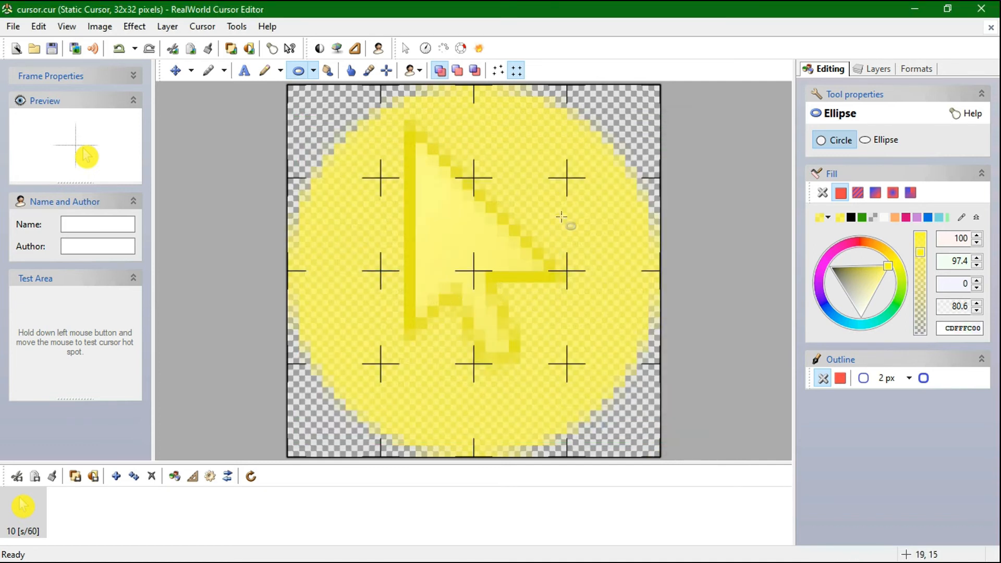
# Step: Minimize the cursor editor, look for the saved cursor file in the Desktop folder, and close the folder
pyautogui.click(917, 9)
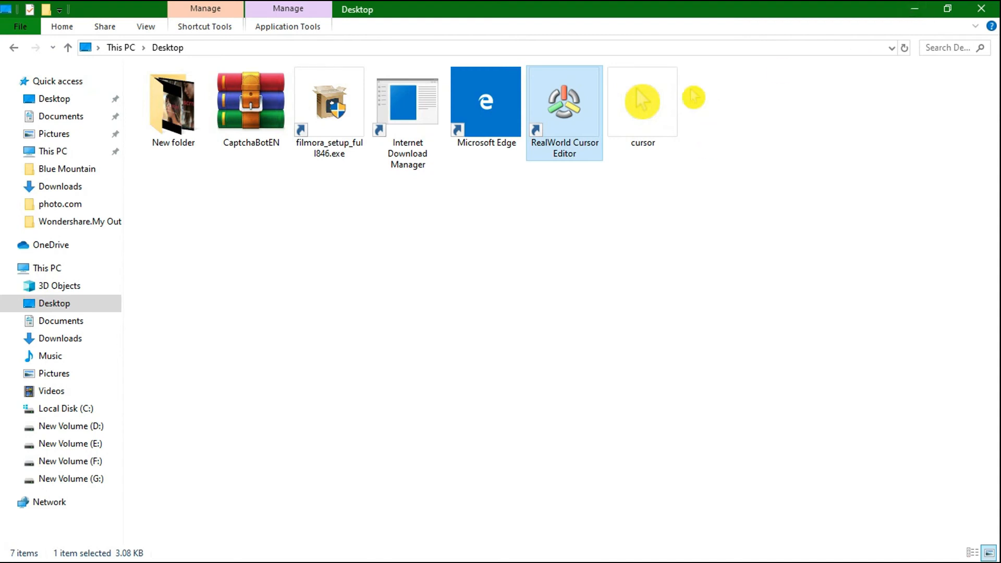
pyautogui.click(981, 9)
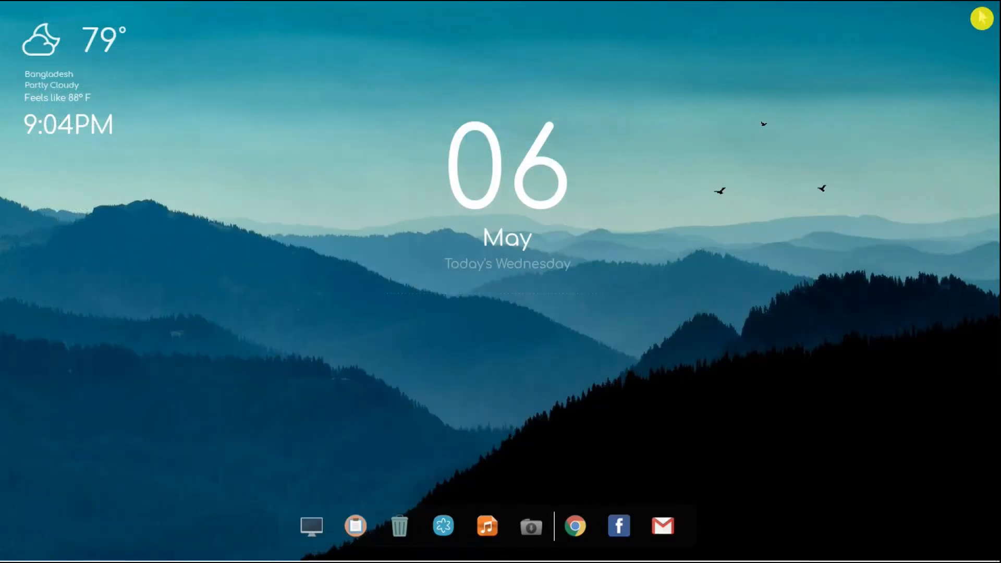
pyautogui.click(319, 529)
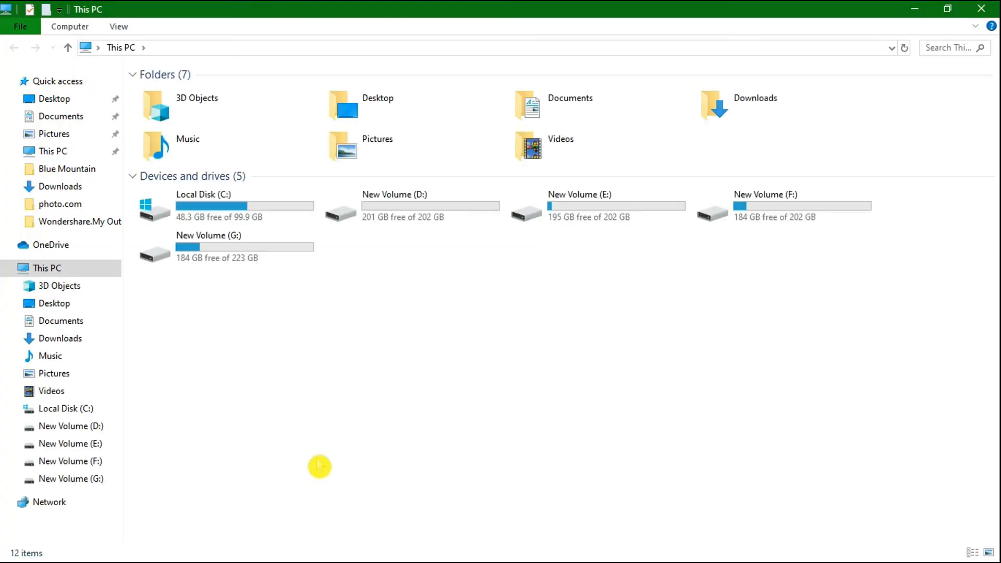
pyautogui.doubleClick(389, 108)
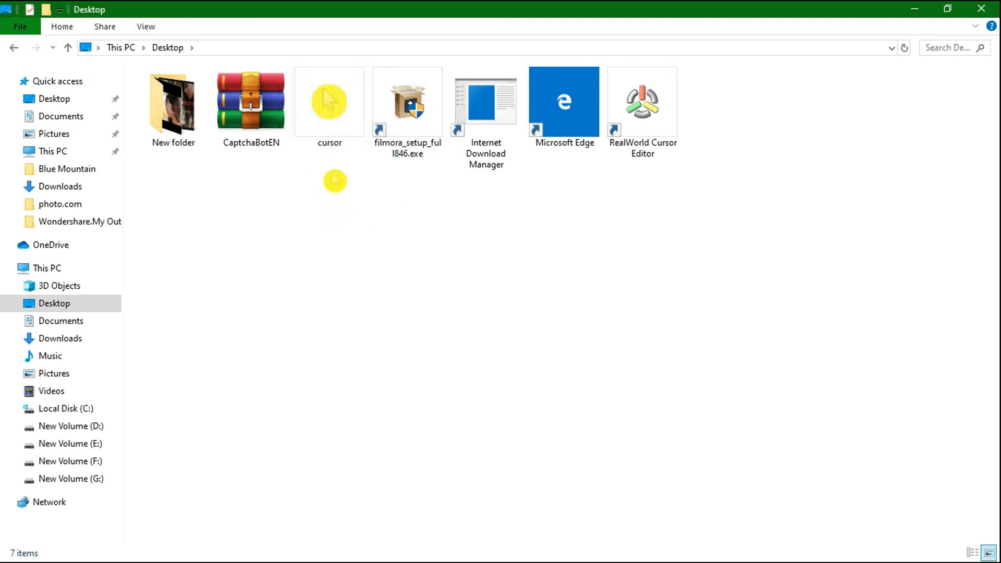
pyautogui.click(979, 9)
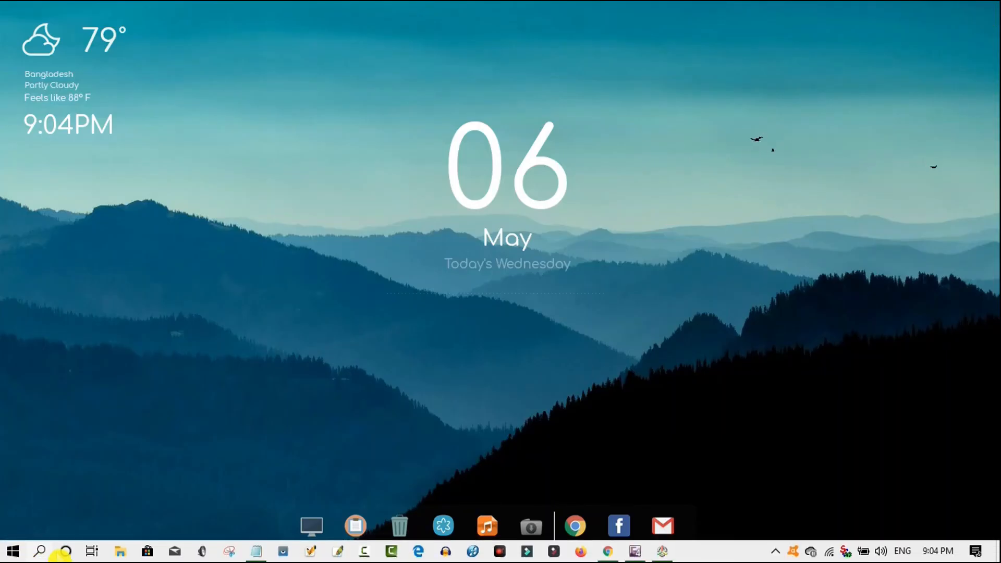
# Step: Search Windows for the mouse settings, open them, and bring up the additional mouse options
pyautogui.click(39, 551)
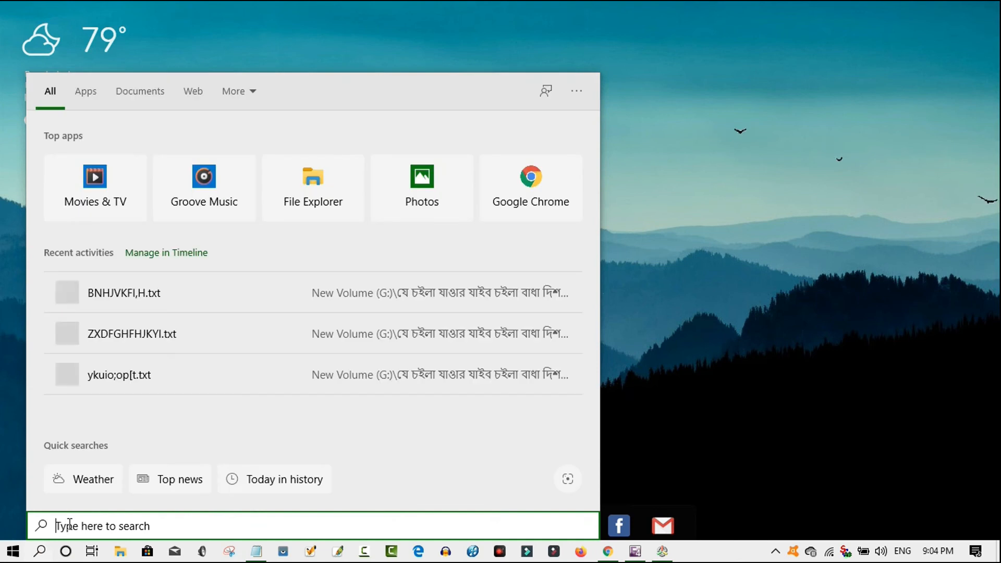
pyautogui.write('mou')
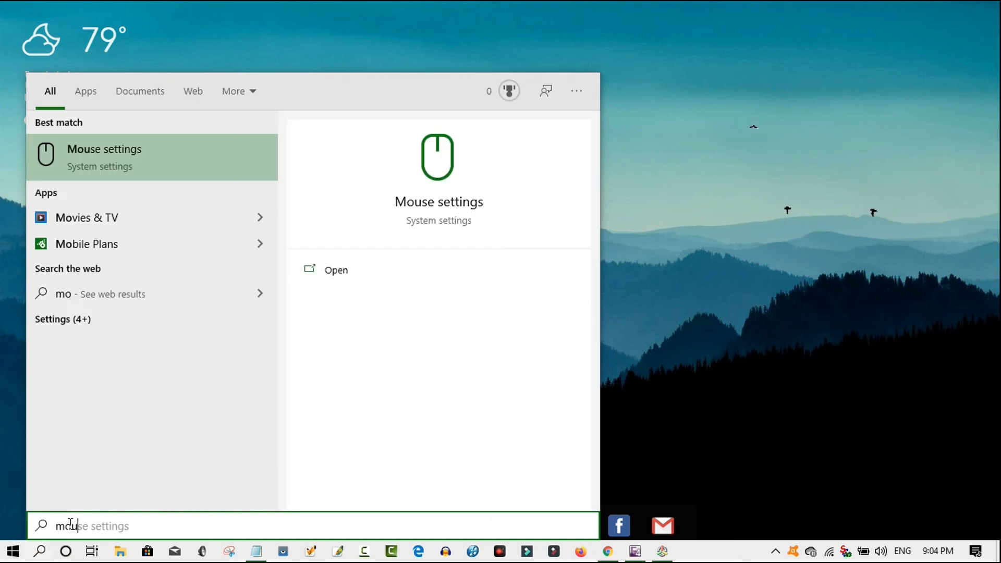
pyautogui.write('s')
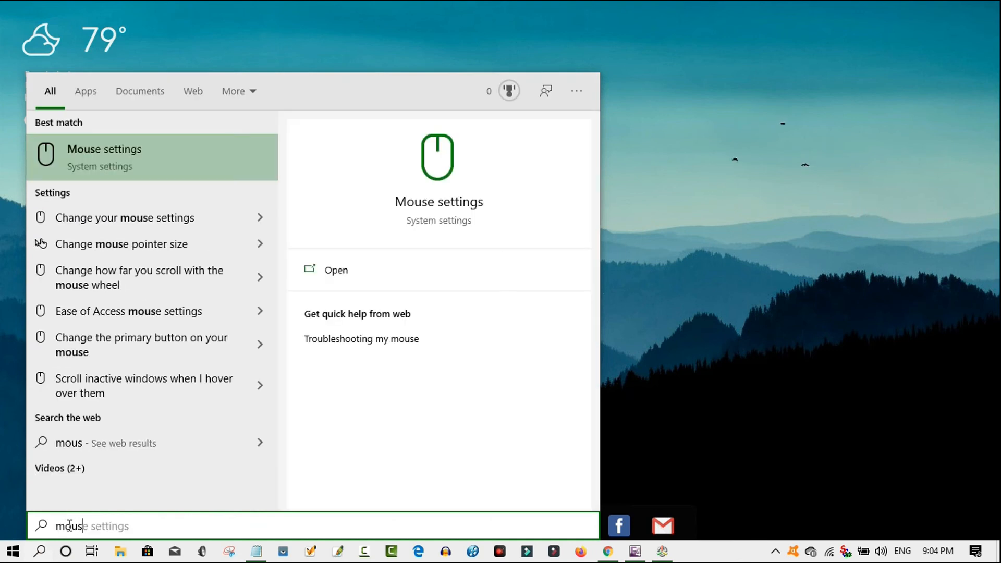
pyautogui.click(456, 203)
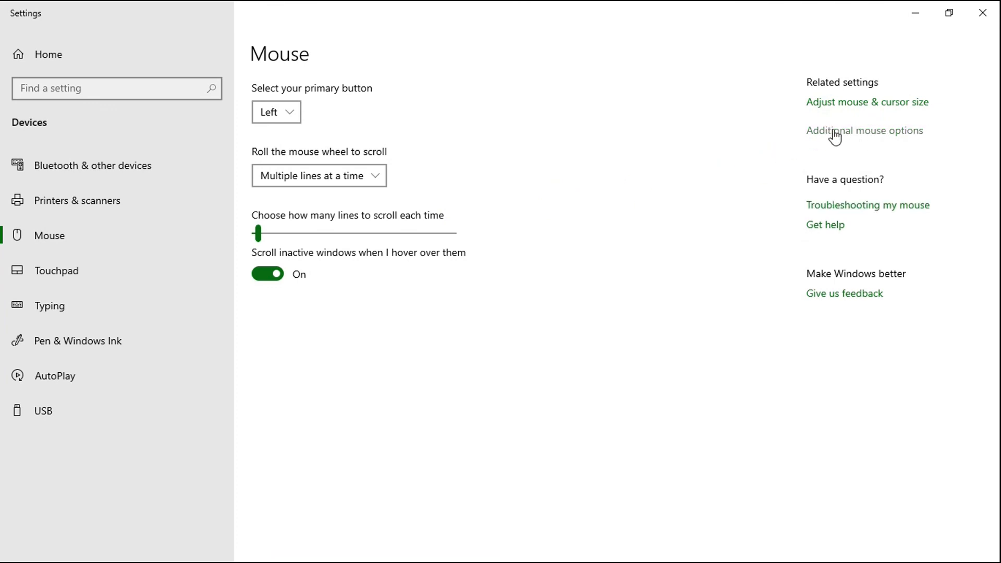
pyautogui.click(872, 135)
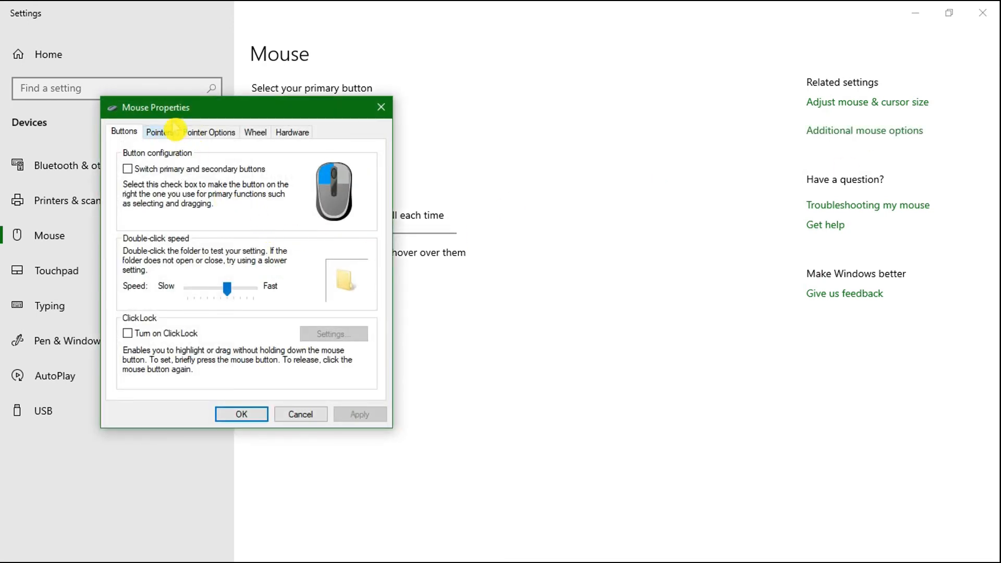
pyautogui.moveTo(202, 108); pyautogui.dragTo(430, 113)
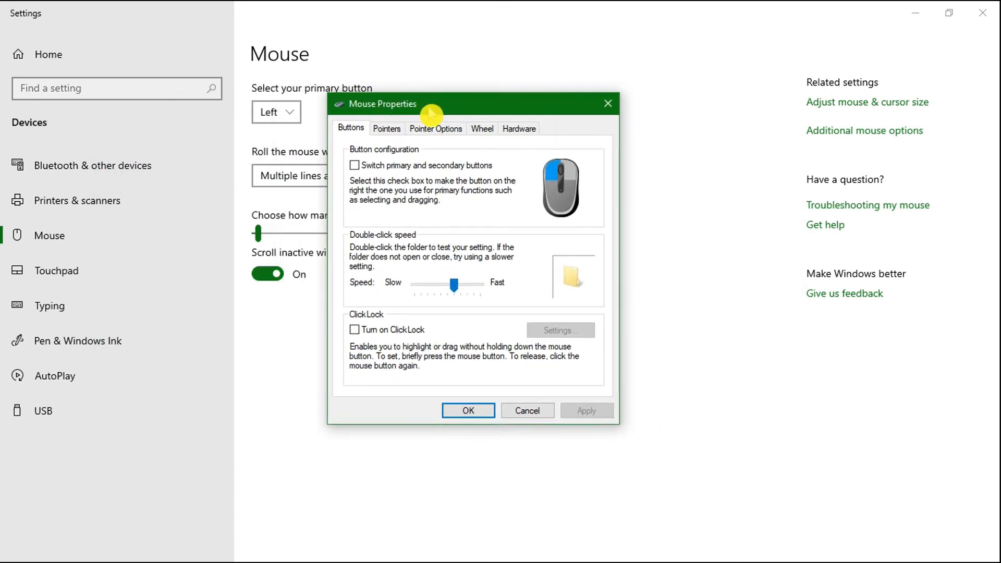
# Step: Reset the Normal Select pointer to default, assign it the cursor file from the Desktop, and apply the change
pyautogui.click(388, 130)
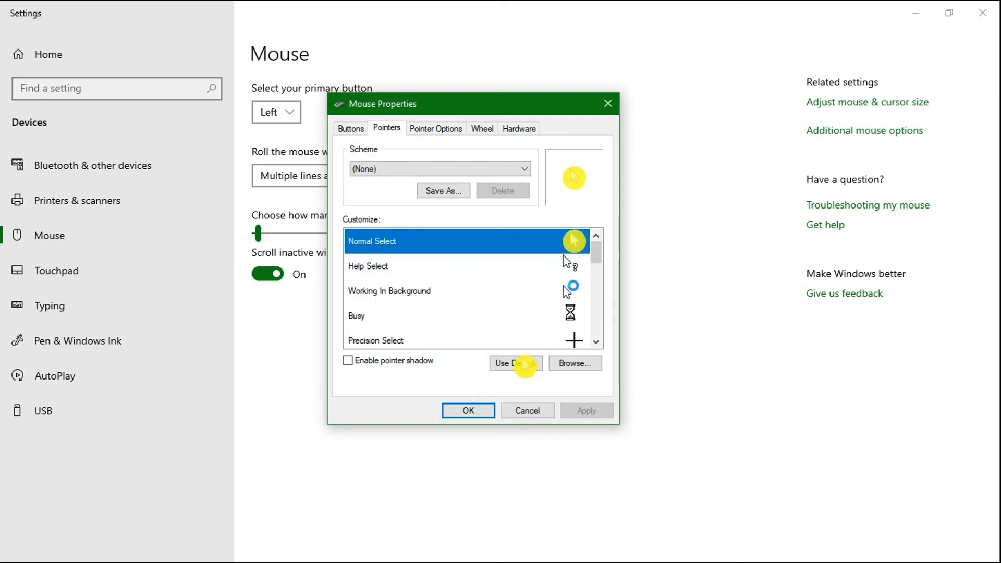
pyautogui.click(522, 363)
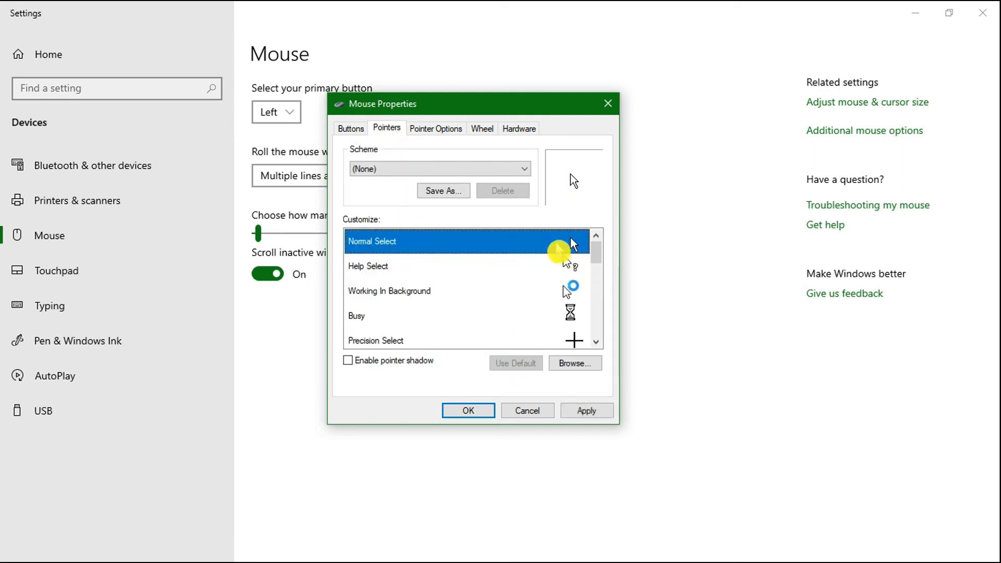
pyautogui.click(568, 367)
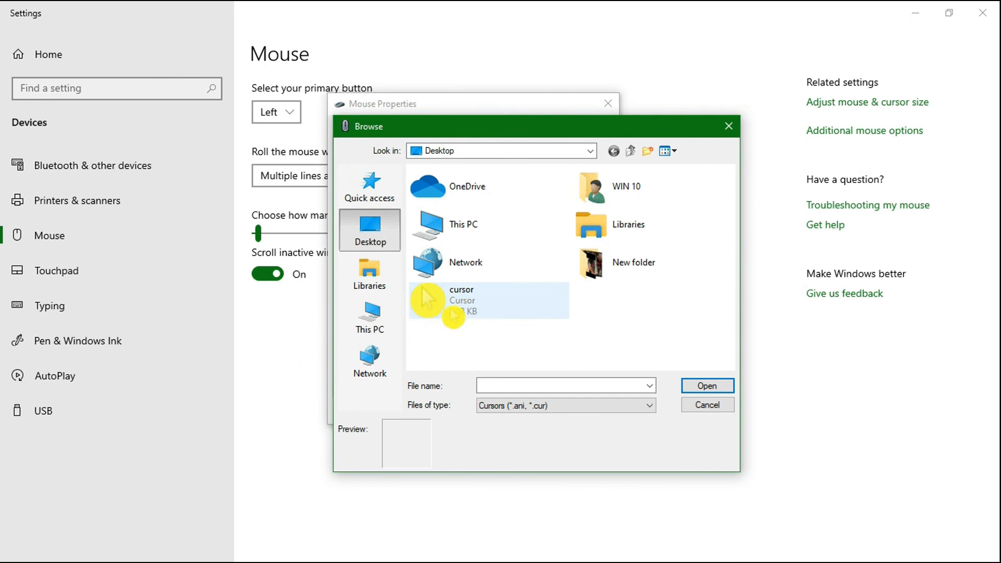
pyautogui.click(461, 303)
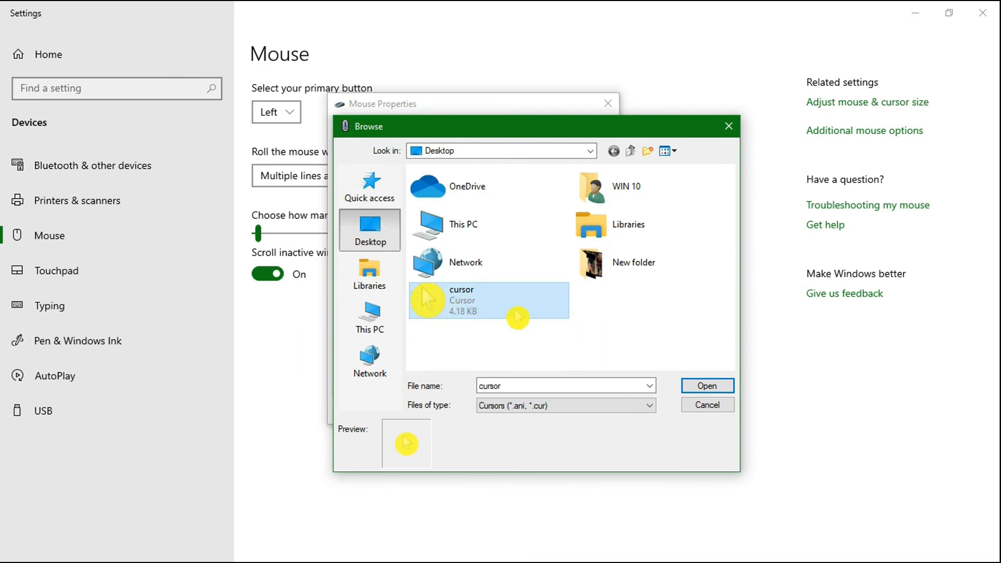
pyautogui.click(708, 387)
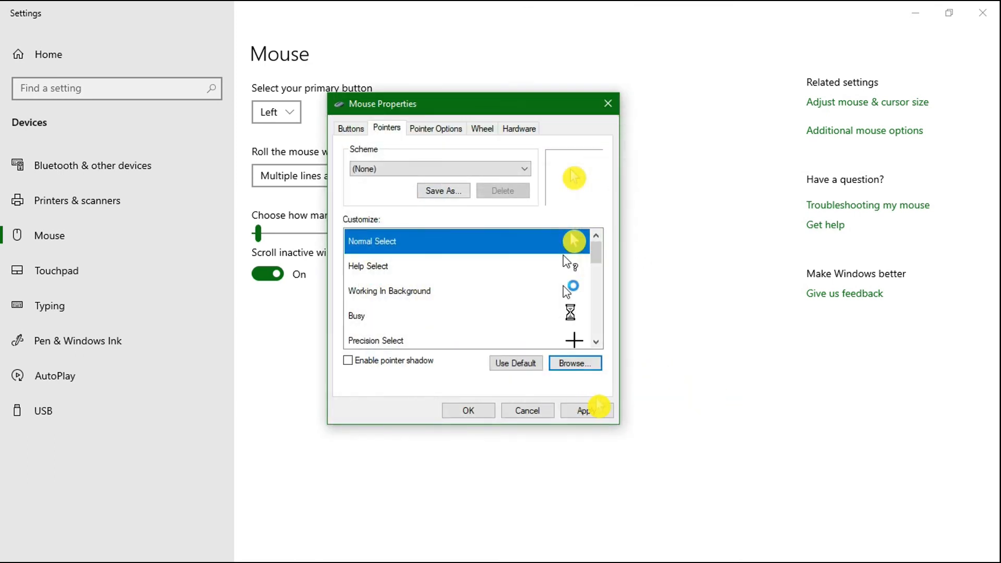
pyautogui.click(584, 411)
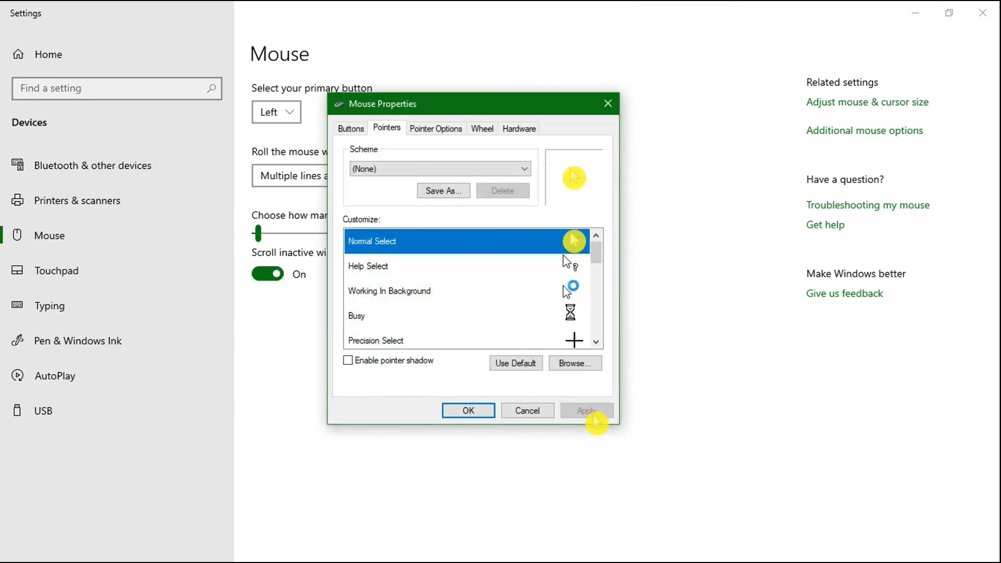
pyautogui.click(468, 411)
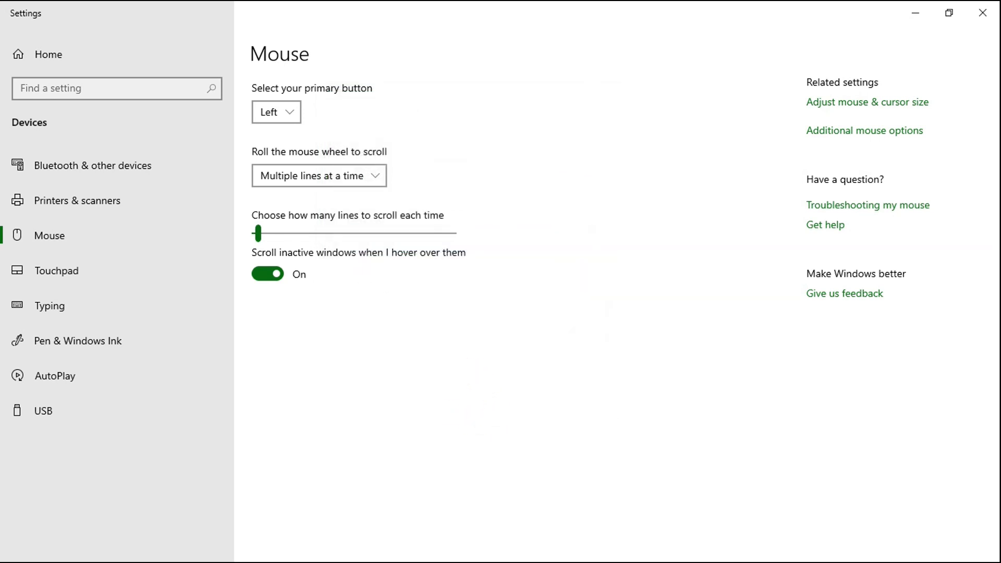
# Step: Close the mouse settings and open the desktop's context menu
pyautogui.click(982, 13)
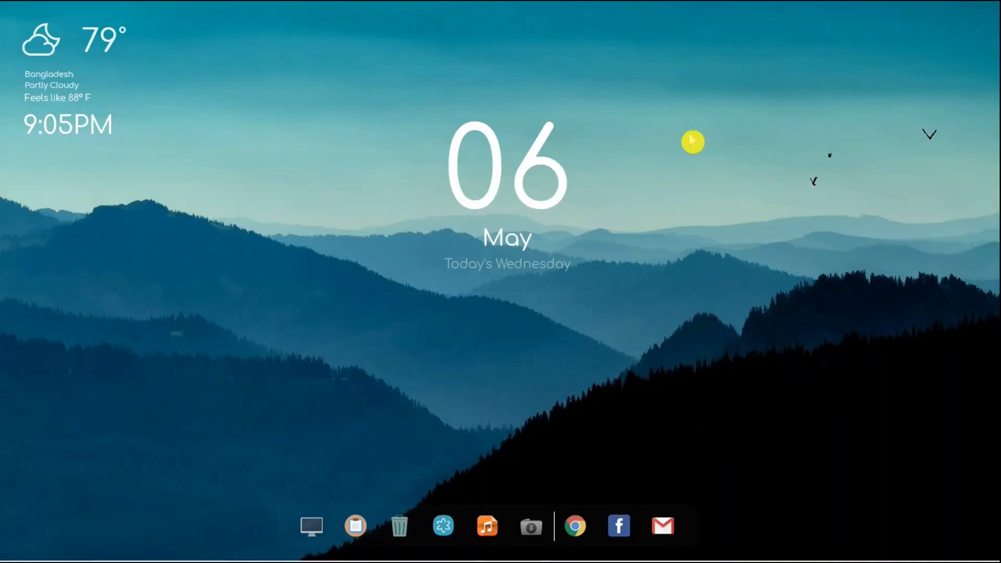
pyautogui.rightClick(672, 114)
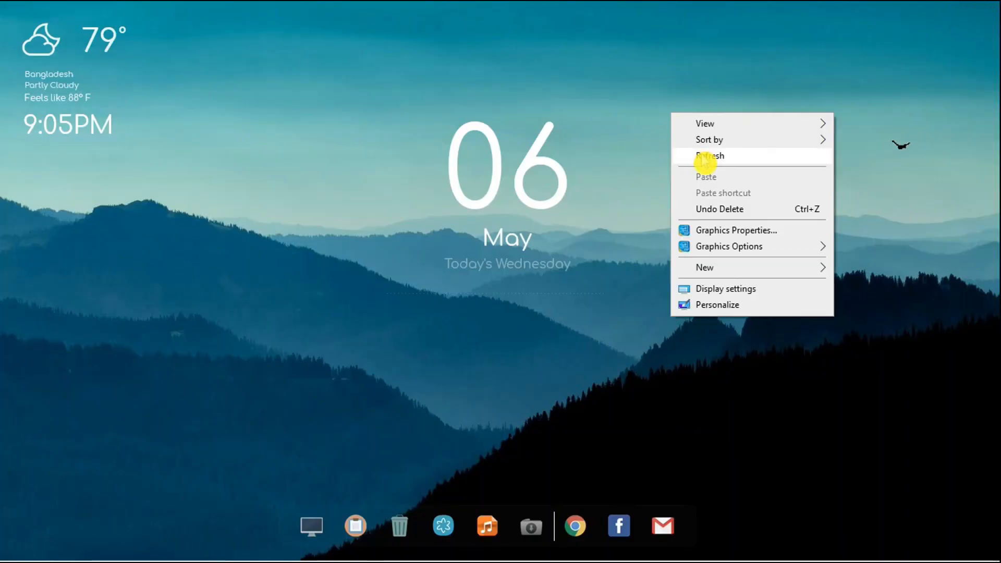